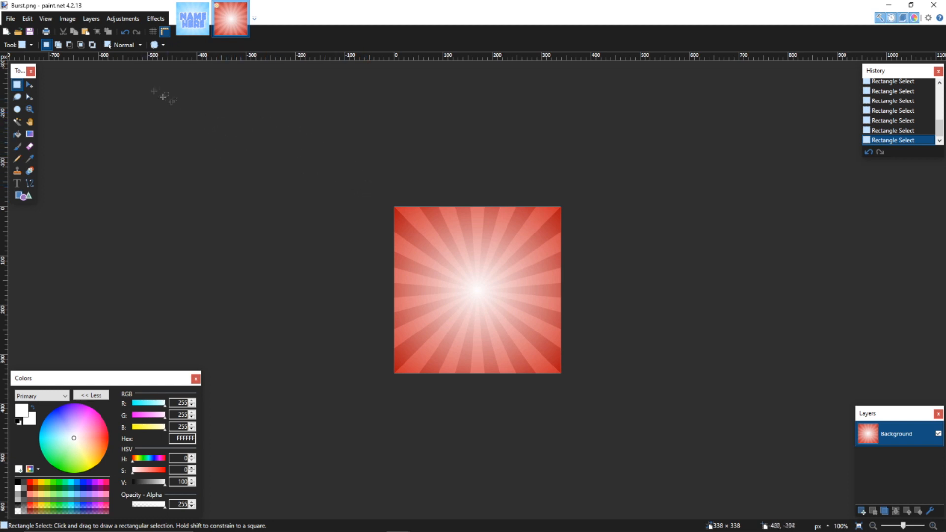
- Resize the burst image to 1000 × 1000 pixels
left_click(73, 20)
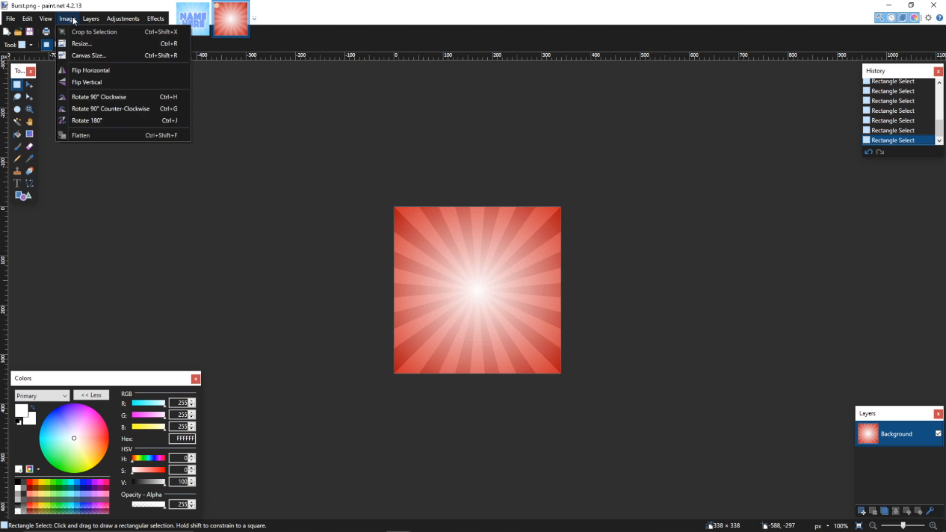
left_click(82, 44)
left_click_drag(462, 177, 625, 191)
type("1000")
left_click(634, 287)
type("1000")
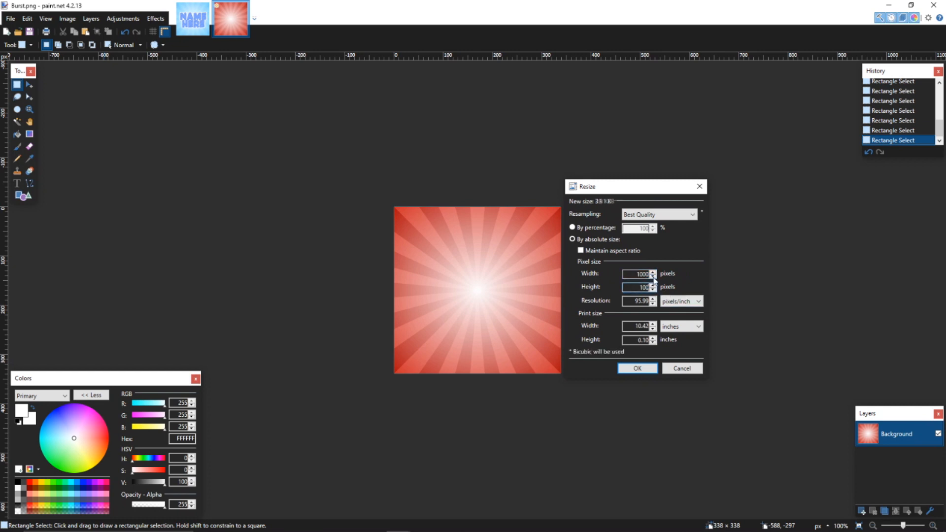
left_click(636, 369)
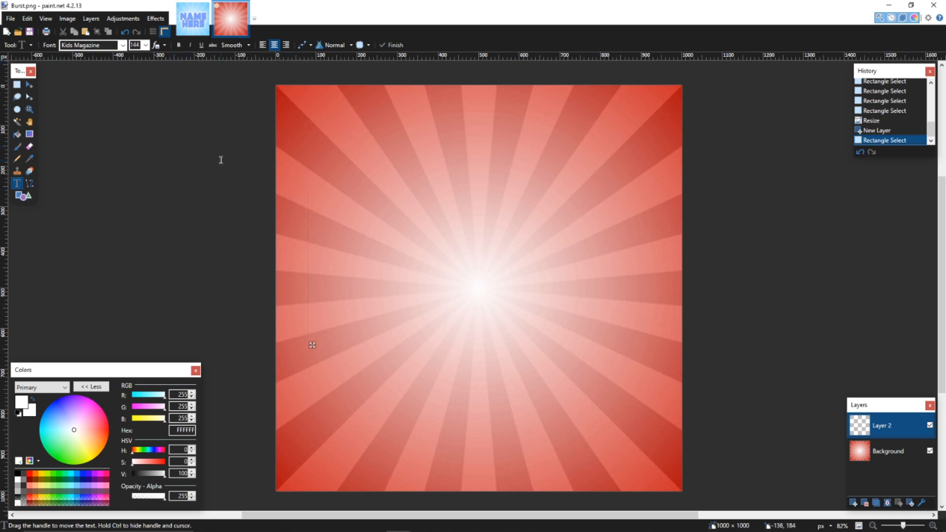
- Write NAME and HERE on two centred lines in the middle of the new layer, and set the text colour to light blue 2BB8FF
mouse_move(312, 345)
left_mouse_down()
mouse_move(297, 348)
mouse_move(327, 342)
left_mouse_up()
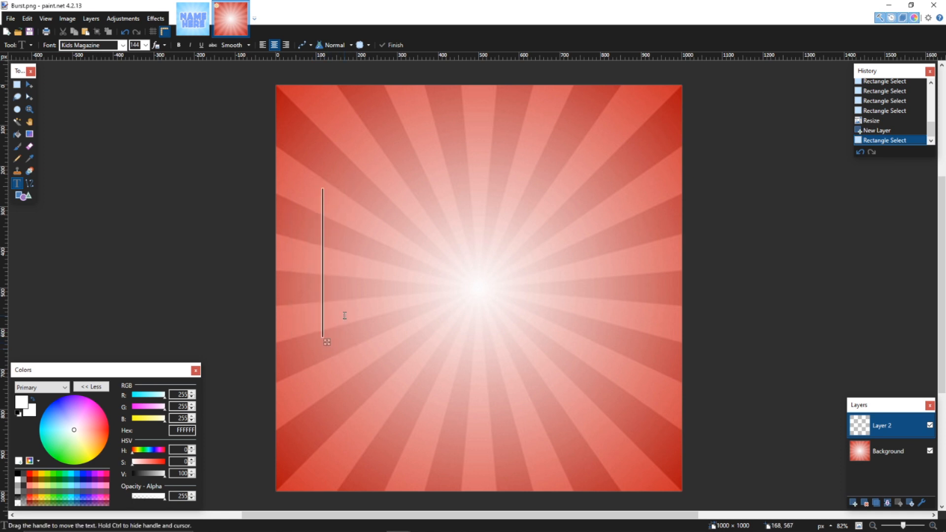
type("NAME")
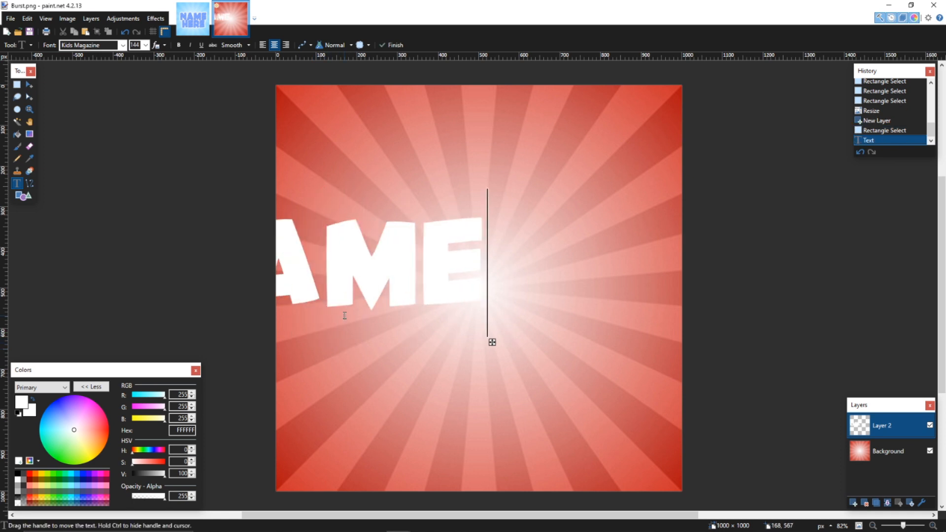
key("Return")
type("HERE")
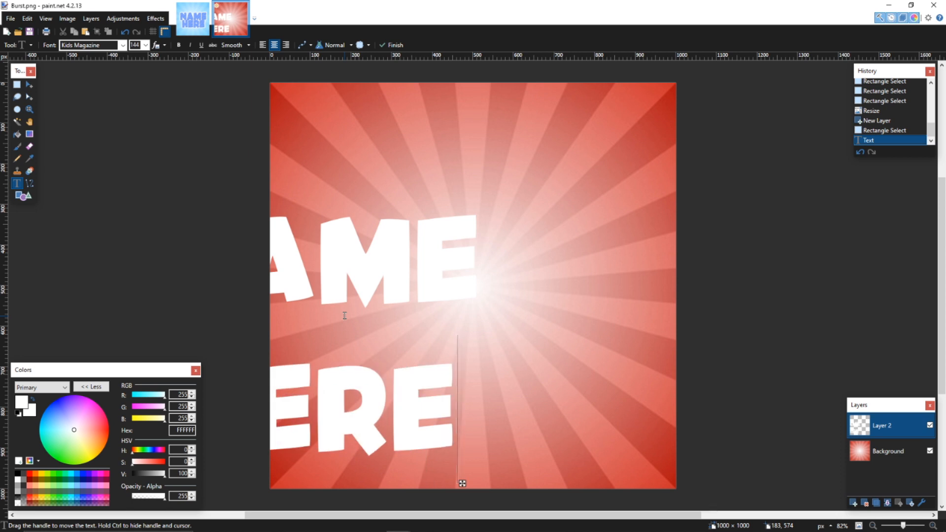
left_click_drag(461, 482, 620, 447)
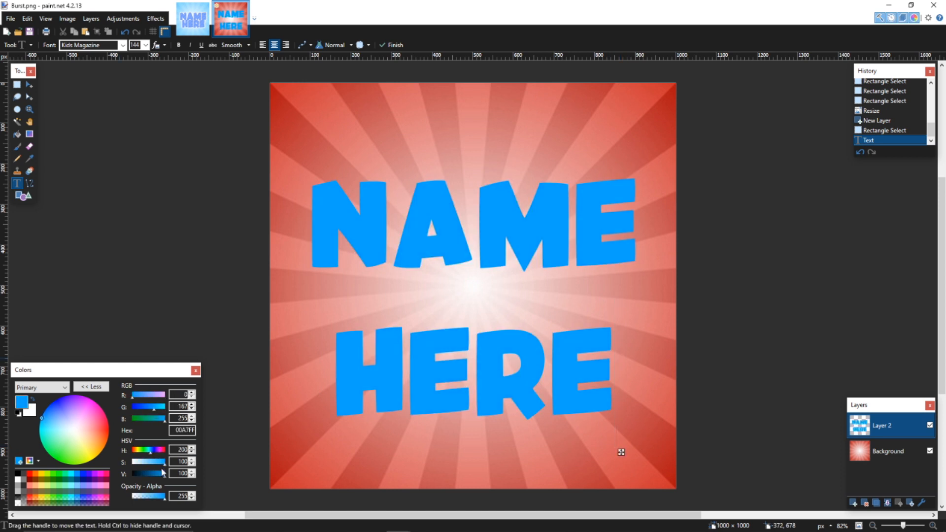
left_click_drag(164, 464, 159, 464)
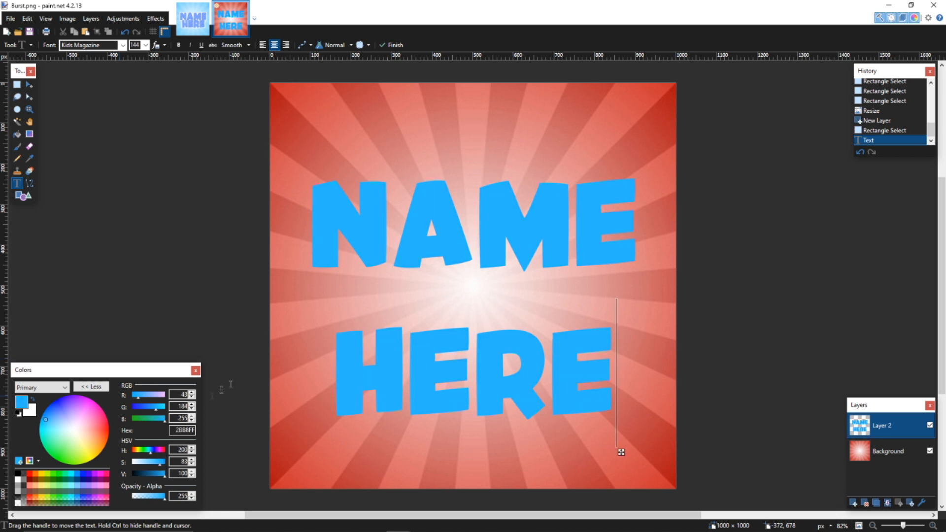
- Select the word HERE and move it straight up about 127 pixels so it sits just beneath NAME
left_click(17, 84)
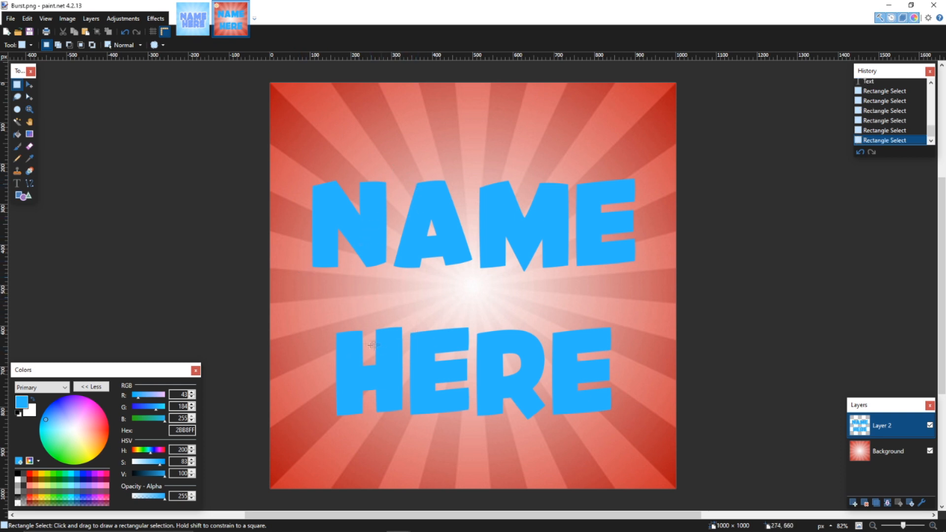
left_click_drag(312, 267, 639, 327)
left_click(642, 326)
left_click_drag(332, 322, 618, 421)
key("m")
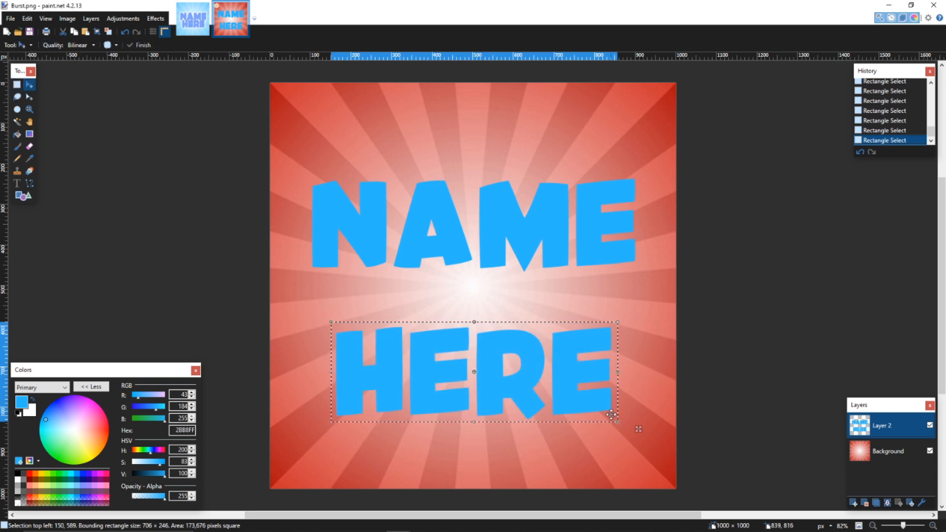
key("Up")
key("Up")
key("Up")
key("Up")
key("Up")
key("Up")
key("Up")
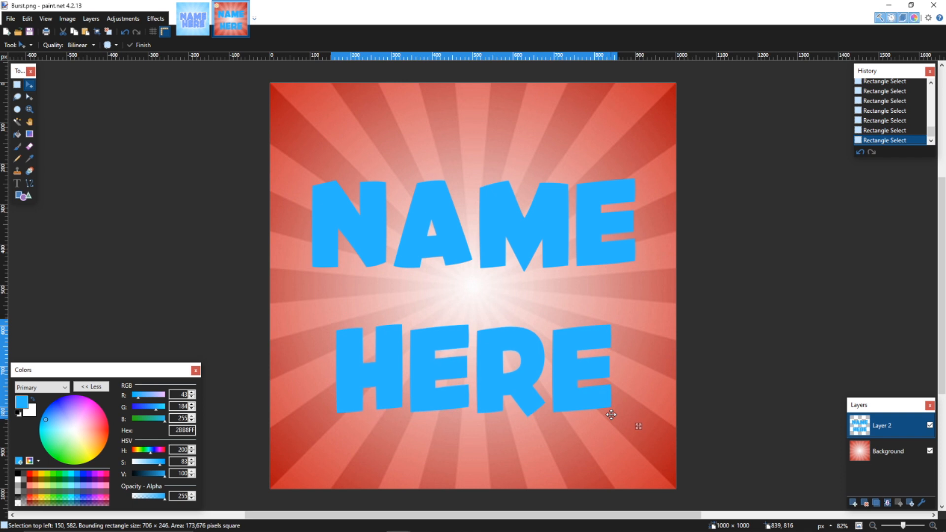
key("Up")
key("Up")
key("Up")
key("Up")
key("Up")
key("Up")
key("Up")
key("Up")
key("Up")
key("Up")
key("Up")
key("Up")
key("Up")
key("Up")
key("Up")
key("Up")
key("Up")
key("Up")
key("Up")
key("Up")
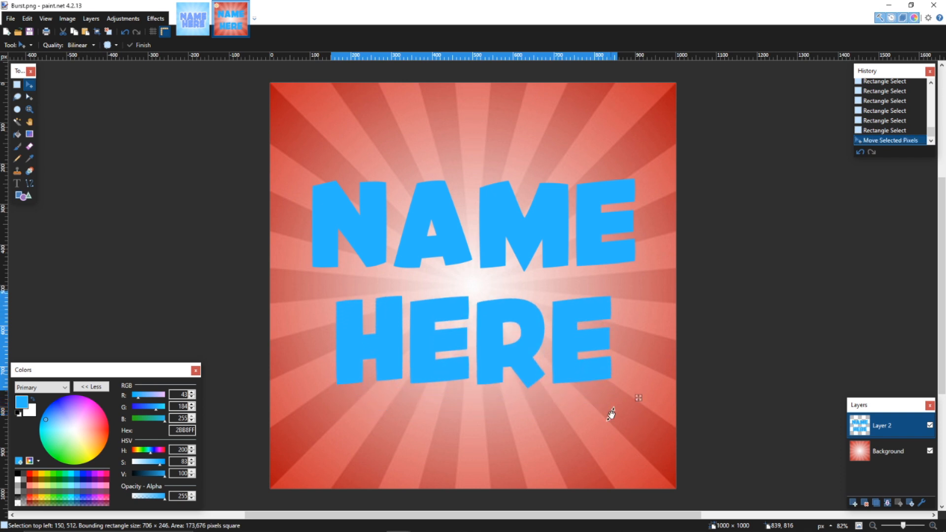
key("Up")
key("Up")
key("Up")
key("Up")
key("Up")
key("Up")
key("Up")
key("Up")
key("Up")
key("Up")
key("Up")
key("Up")
key("Up")
key("Up")
key("Up")
key("Up")
key("Up")
key("Up")
key("Up")
key("Up")
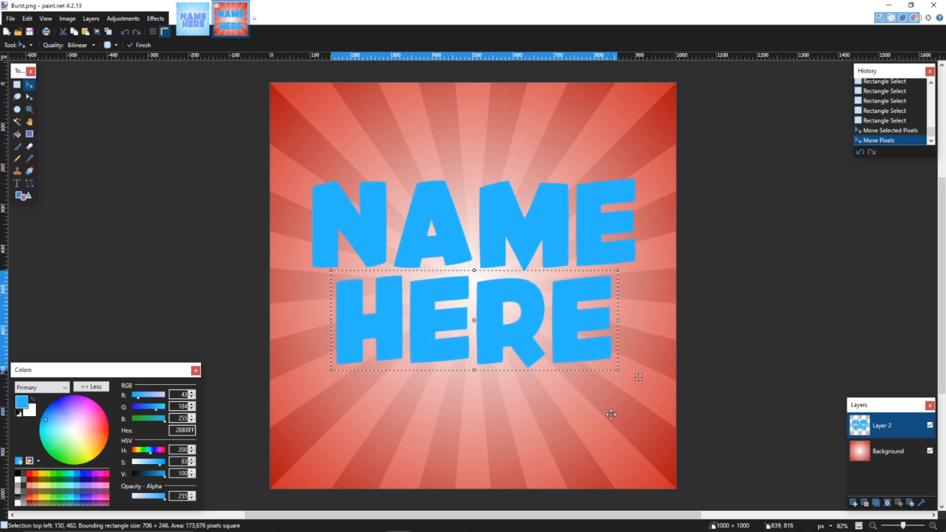
key("Up")
key("Down")
key("s")
left_click(557, 230)
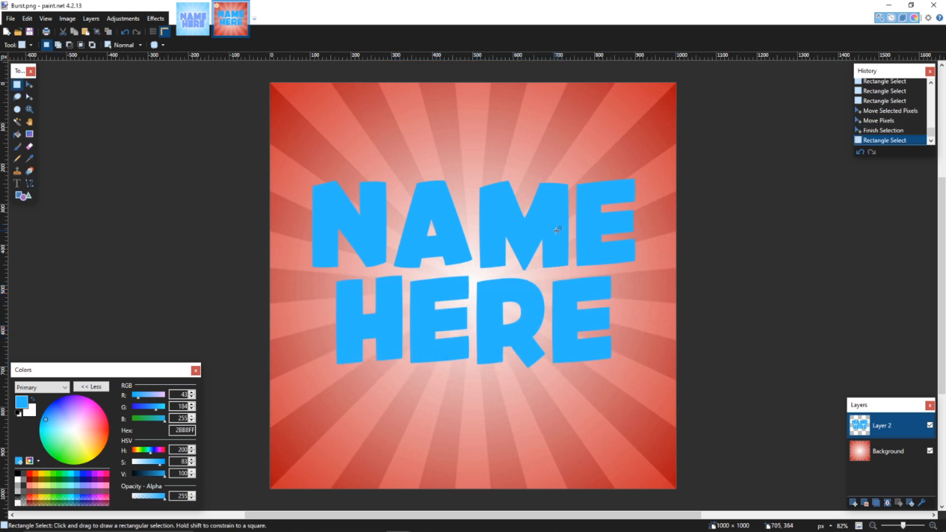
- Reselect the word HERE, nudge it up a few more pixels to tighten the gap below NAME, and deselect it
left_click_drag(333, 276, 397, 311)
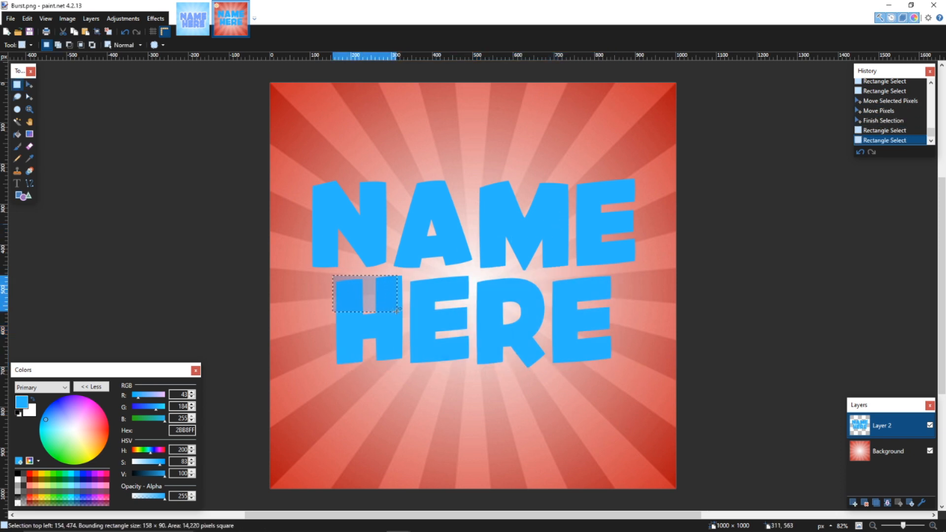
left_click_drag(335, 275, 427, 335)
left_click_drag(331, 274, 617, 359)
key("m")
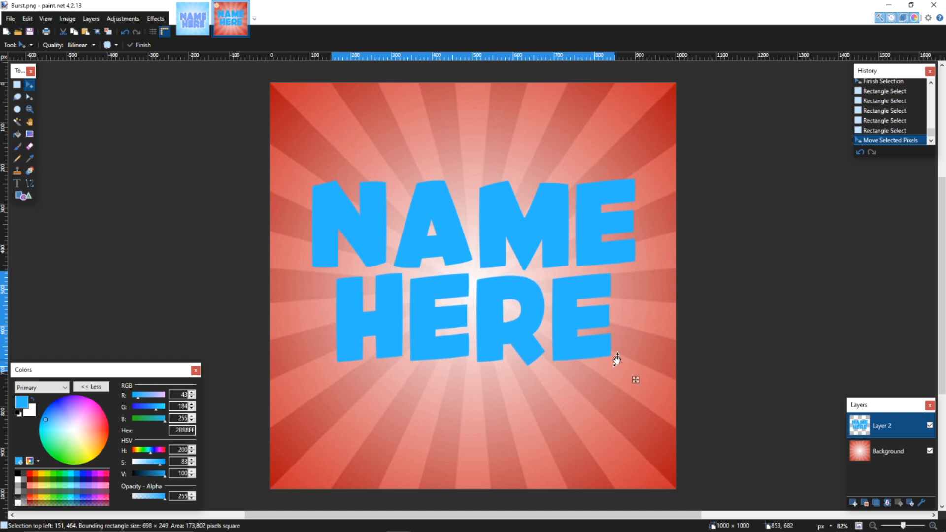
left_click_drag(617, 359, 617, 359)
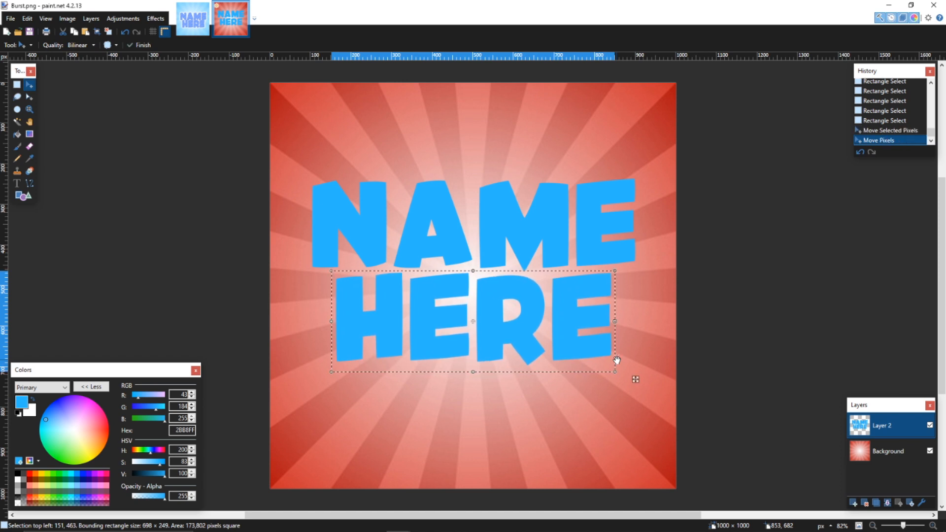
key("s")
left_click(606, 351)
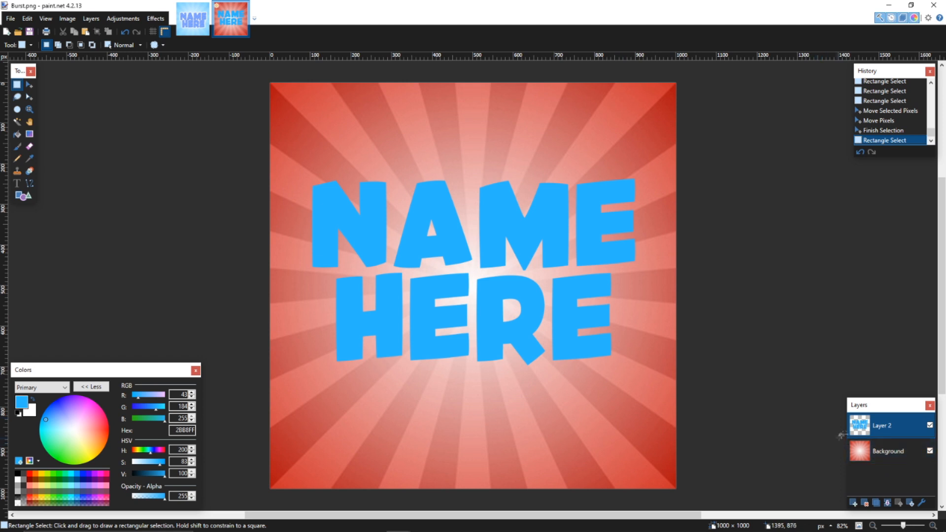
- Duplicate the text layer and darken the copy with Hue / Saturation, using a lightness of -14
left_click(878, 503)
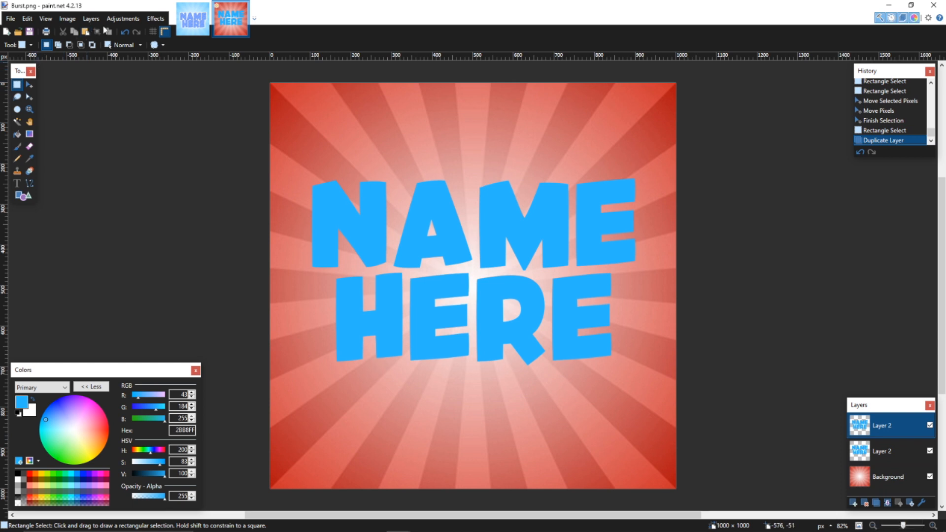
left_click(123, 18)
left_click(142, 79)
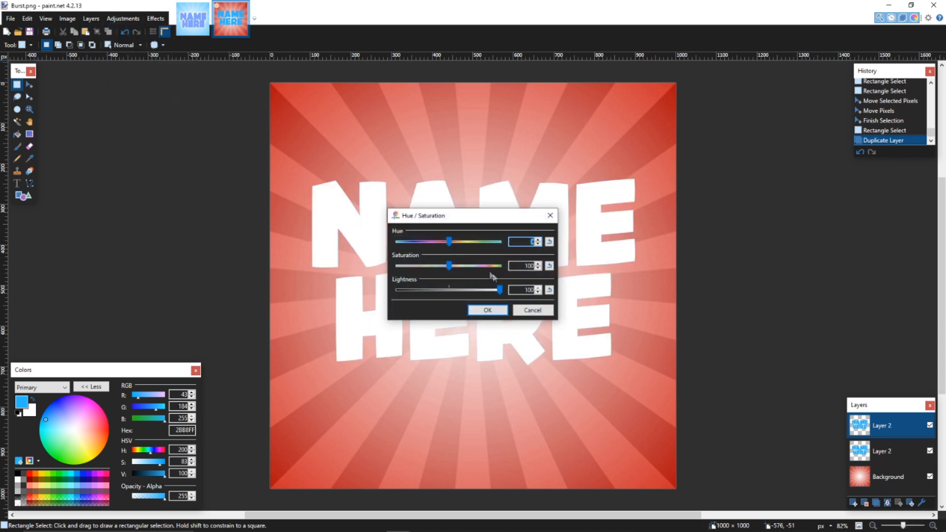
left_click_drag(477, 215, 760, 228)
left_click_drag(784, 302, 725, 302)
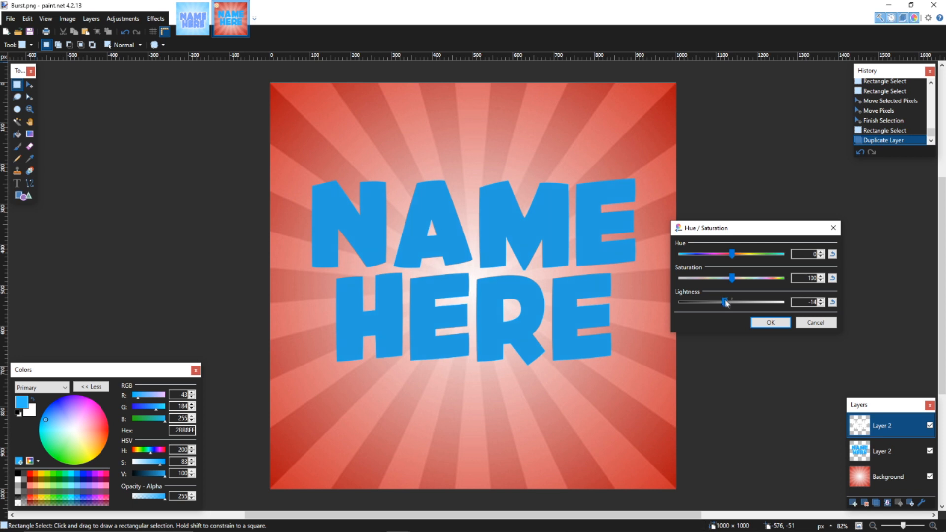
left_click(769, 322)
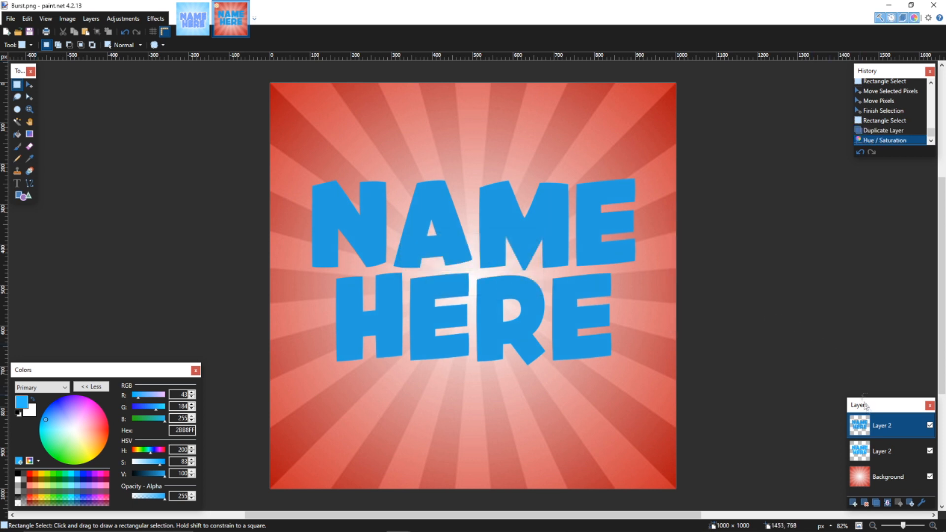
- Place the darker text copy beneath the original text layer and shift it down 10 pixels to form a lower edge
left_click_drag(873, 425, 867, 452)
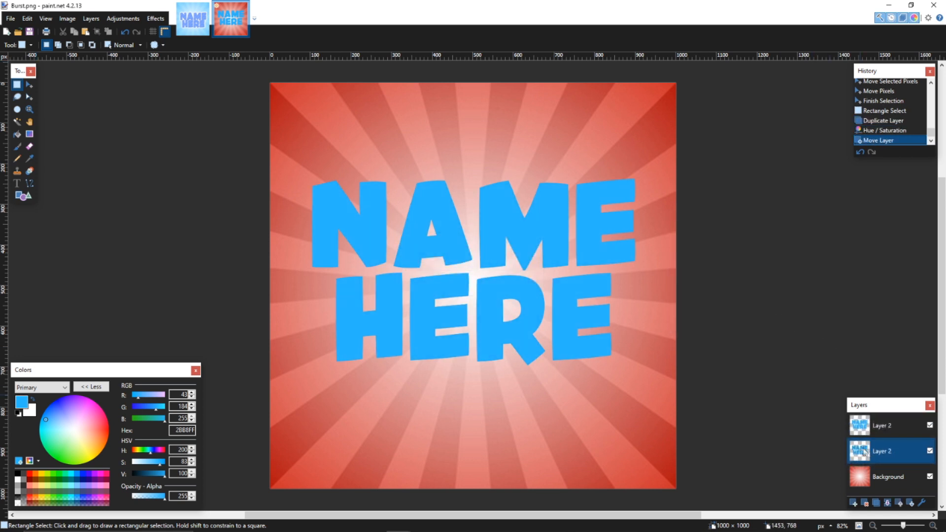
key("ctrl+a")
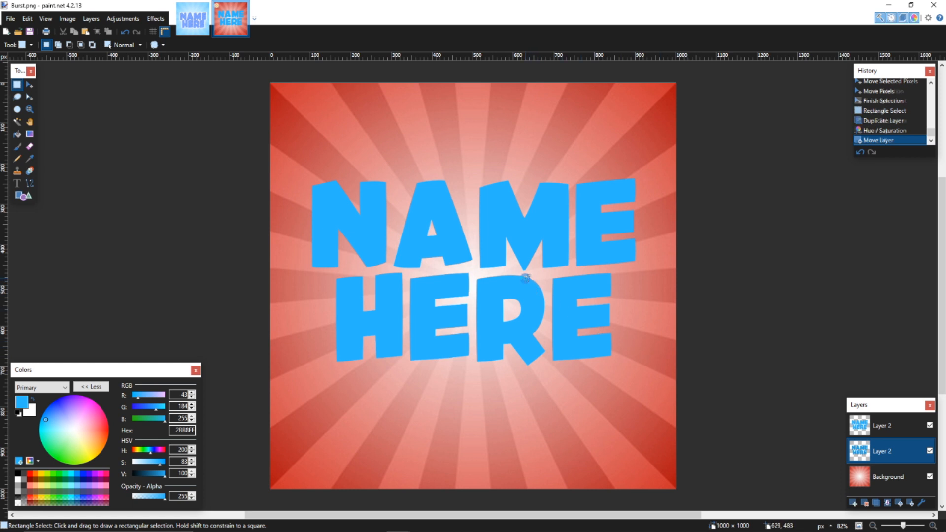
key("m")
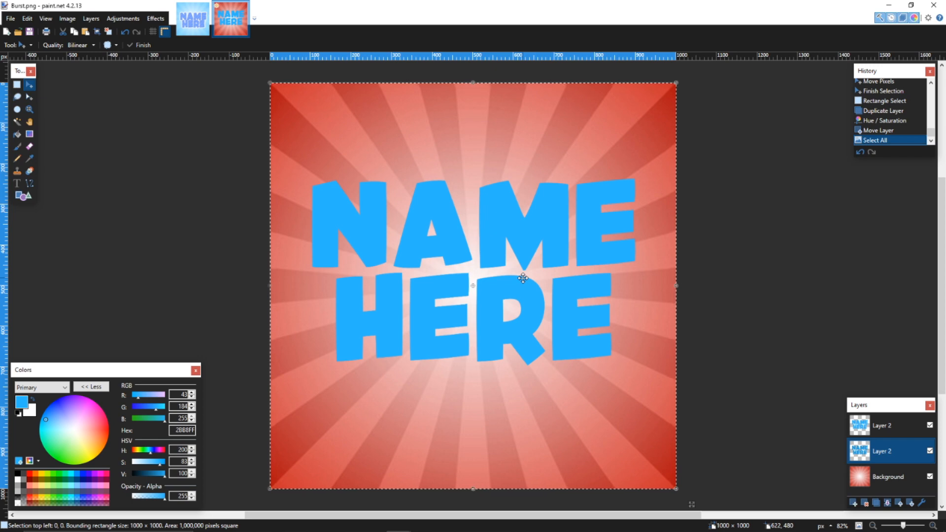
key("Down")
key("Down")
key("Down")
key("Down")
key("Down")
key("Down")
key("Down")
key("Down")
key("Down")
key("Down")
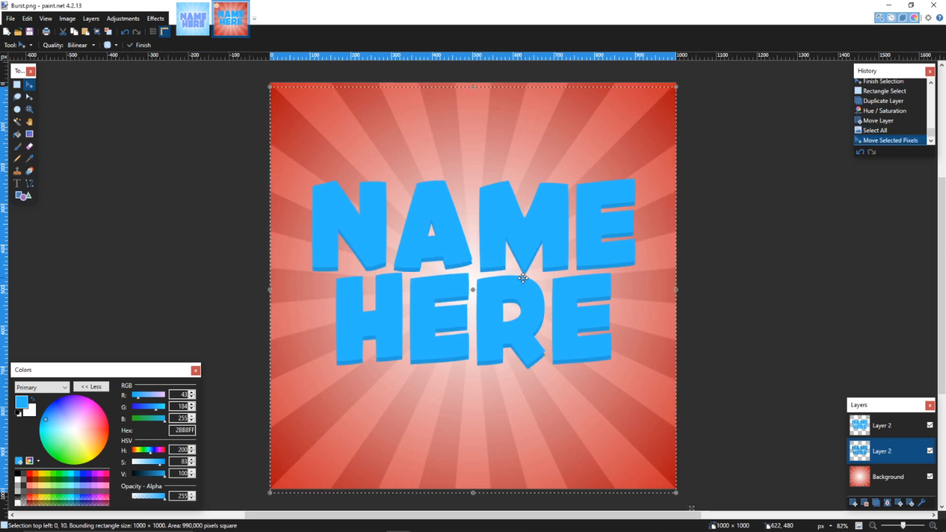
key("s")
left_click(523, 278)
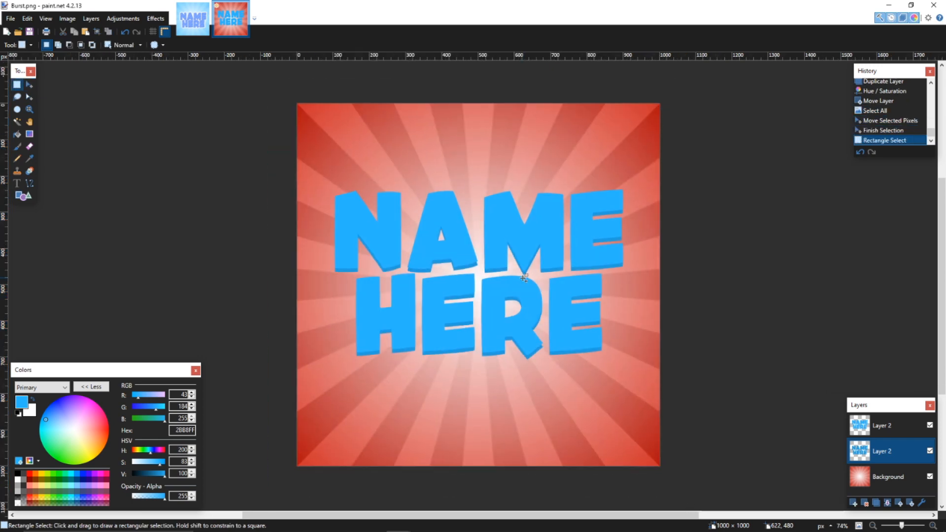
scroll(523, 279, "down", 3)
scroll(523, 279, "up", 3)
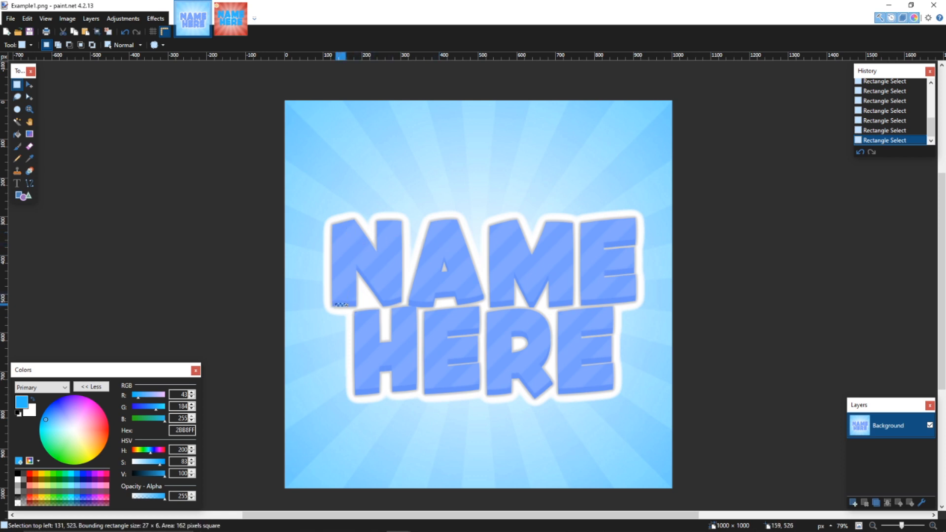
- Back in the burst image, add a layer above the text and draw a 40 px wide white line, about 459 px long, diagonally across the N
left_click(228, 20)
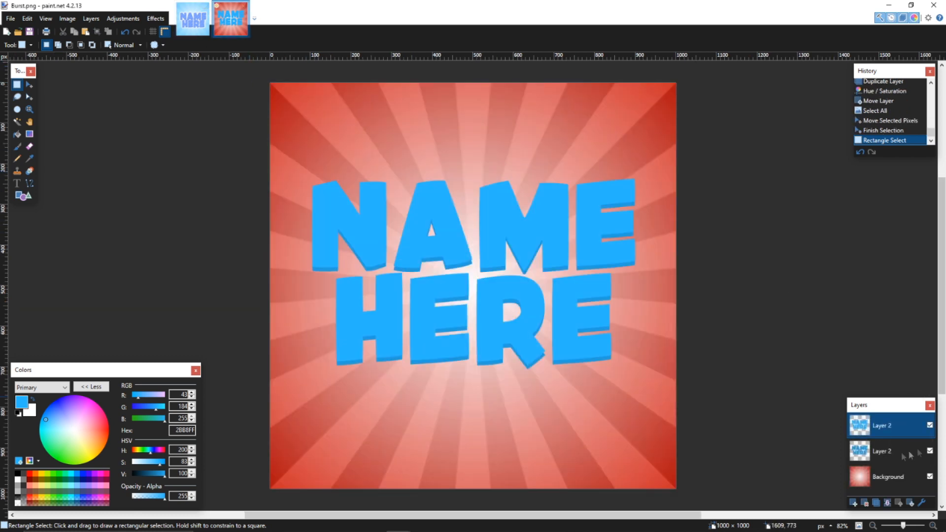
left_click(854, 502)
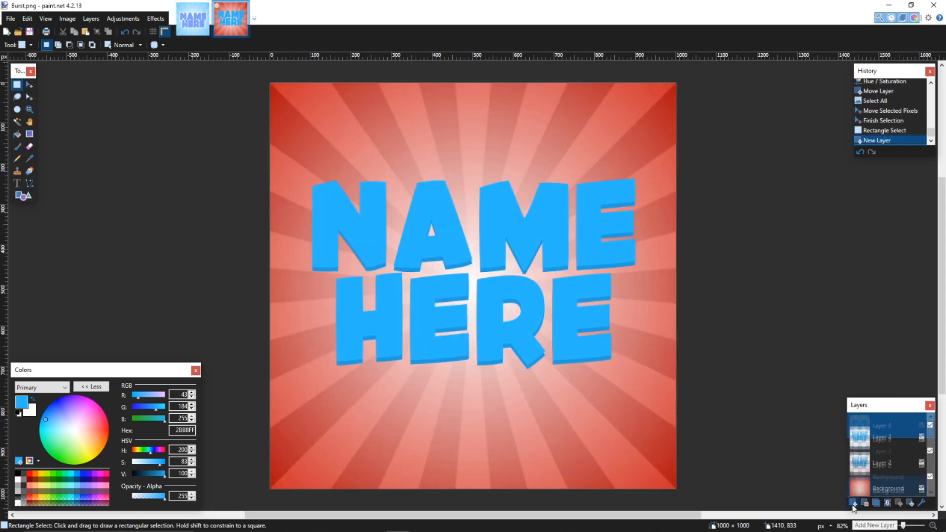
left_click(18, 480)
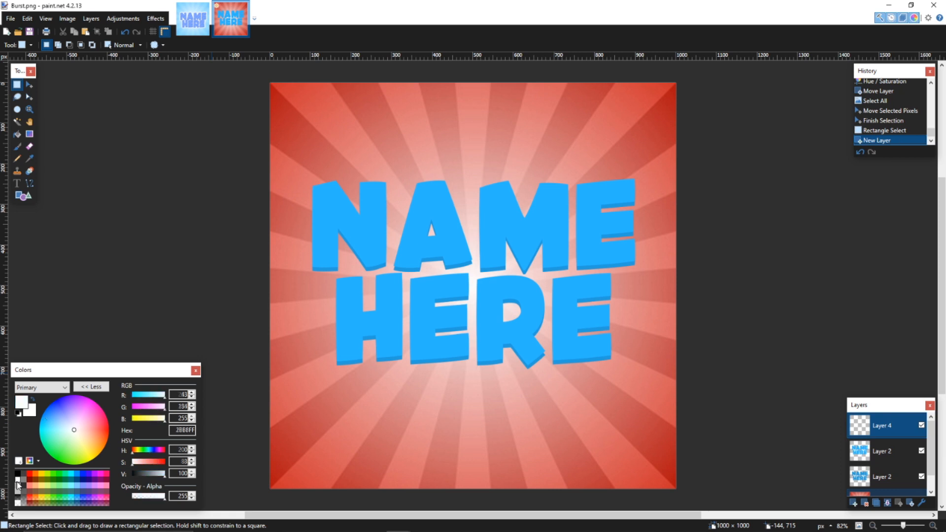
key("o")
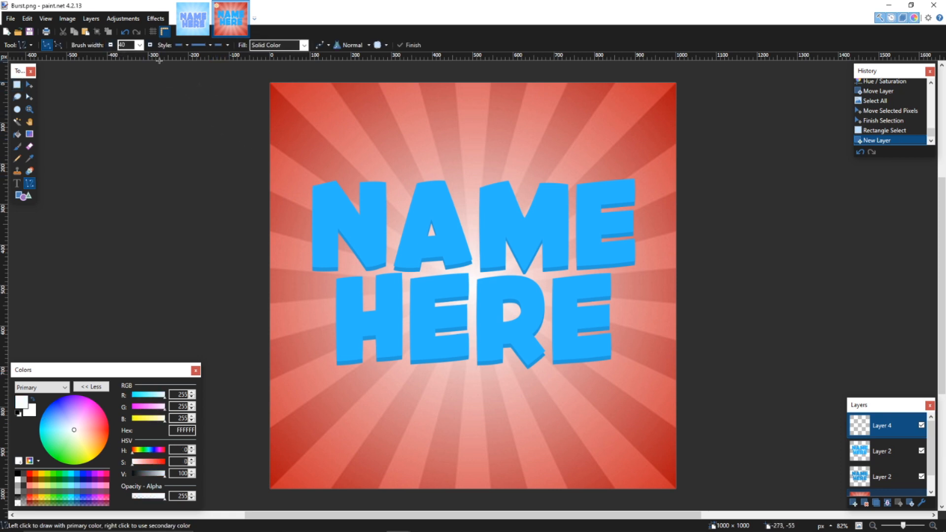
scroll(358, 186, "down", 1)
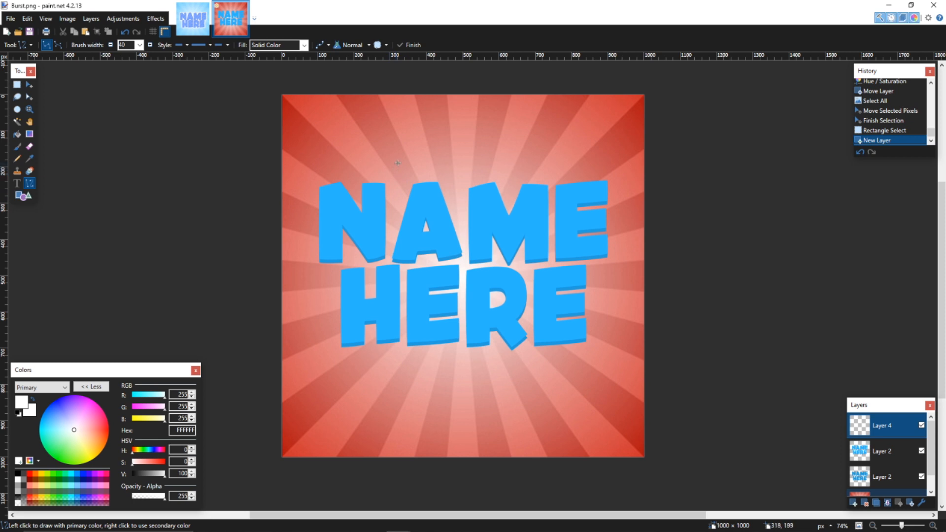
mouse_move(400, 159)
left_mouse_down()
mouse_move(323, 211)
mouse_move(321, 228)
mouse_move(297, 238)
mouse_move(288, 226)
left_mouse_up()
key("ctrl+z")
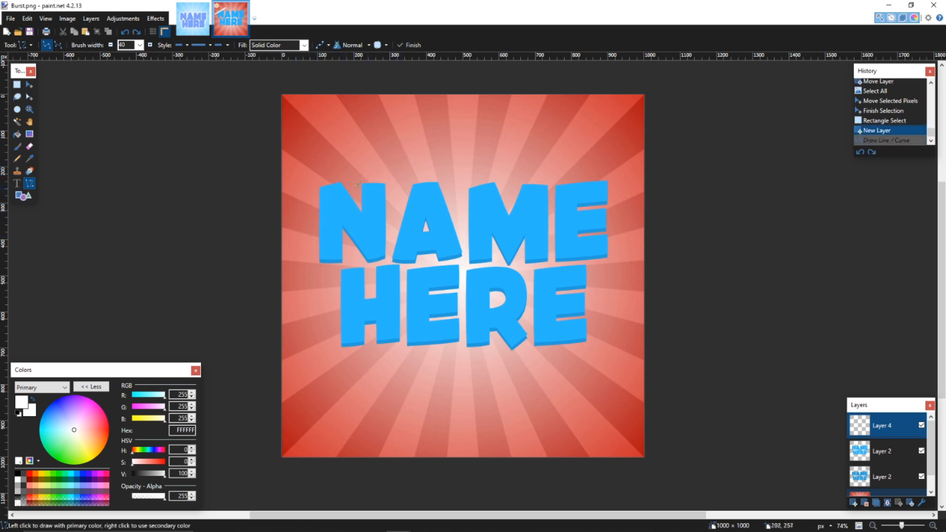
left_click_drag(382, 164, 239, 251)
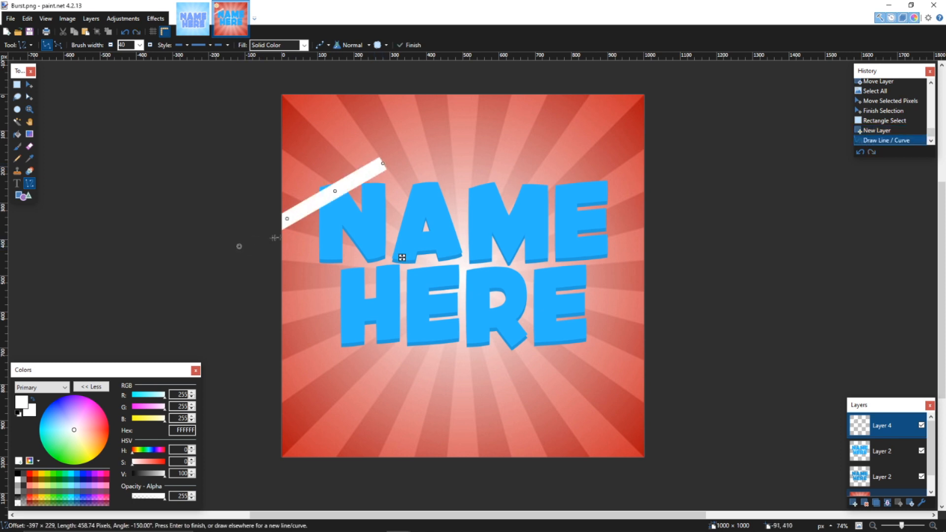
- Undo the white line and redraw it across the N at a -135° angle, about 438 px long
key("ctrl+z")
left_click_drag(375, 161, 264, 256)
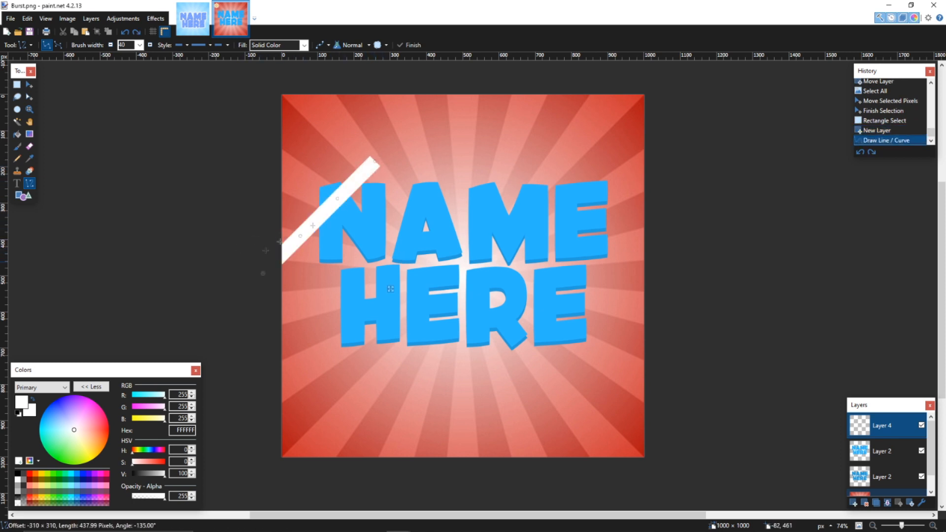
key("Return")
- Draw further parallel 40 px white diagonal lines at -135°, evenly spaced across the rest of the NAME HERE lettering
left_click_drag(417, 155, 273, 299)
left_click_drag(456, 152, 279, 328)
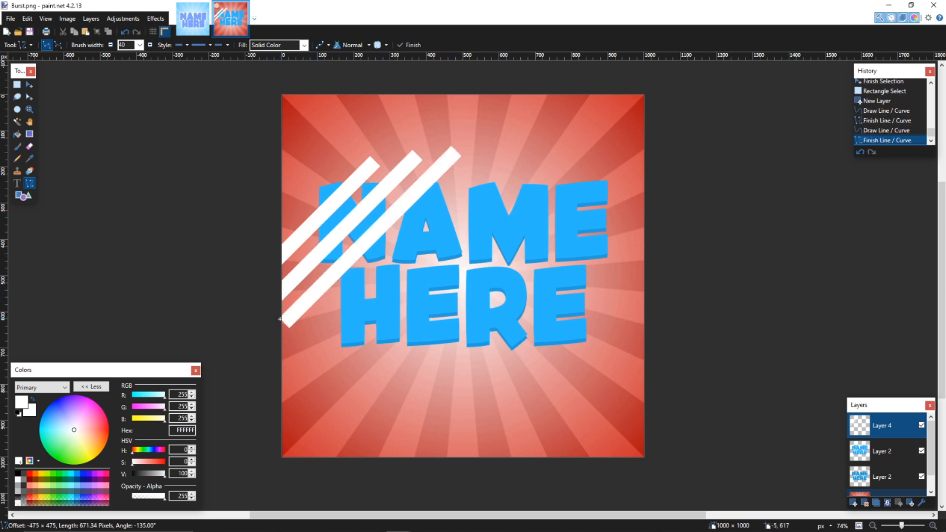
key("ctrl+z")
left_click_drag(452, 156, 262, 334)
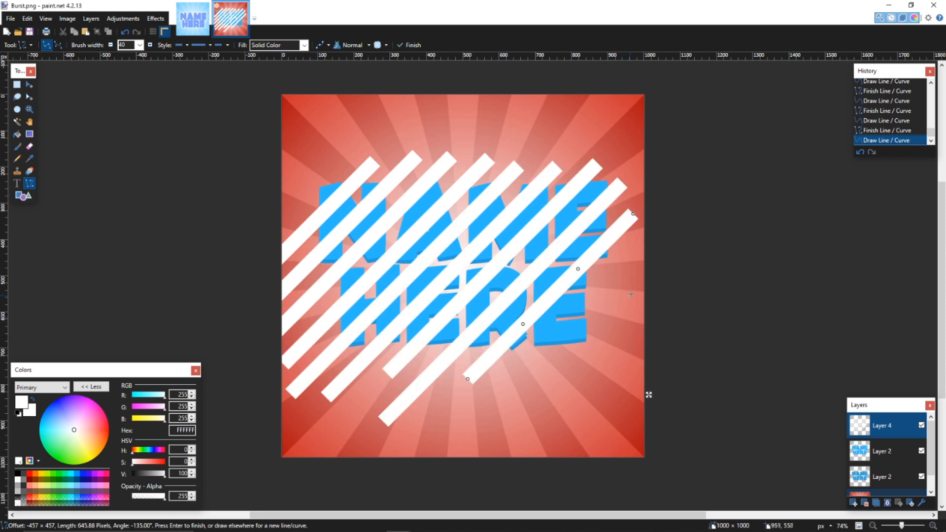
left_click_drag(637, 256, 516, 379)
key("s")
left_click(545, 356)
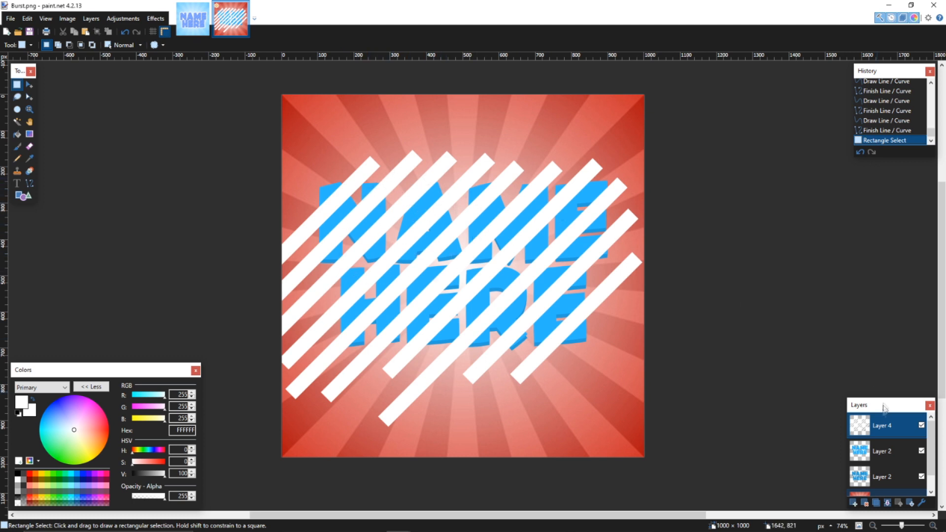
- On the upper text layer, select all the transparent area outside the letters with the Magic Wand, including the enclosed gap in the R
left_click(870, 446)
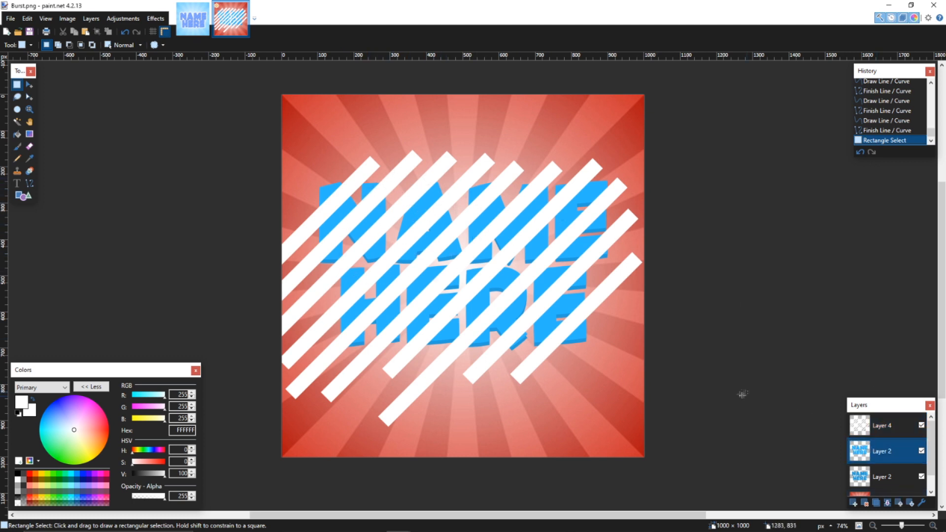
key("s")
key("s")
key("s")
left_click(634, 373)
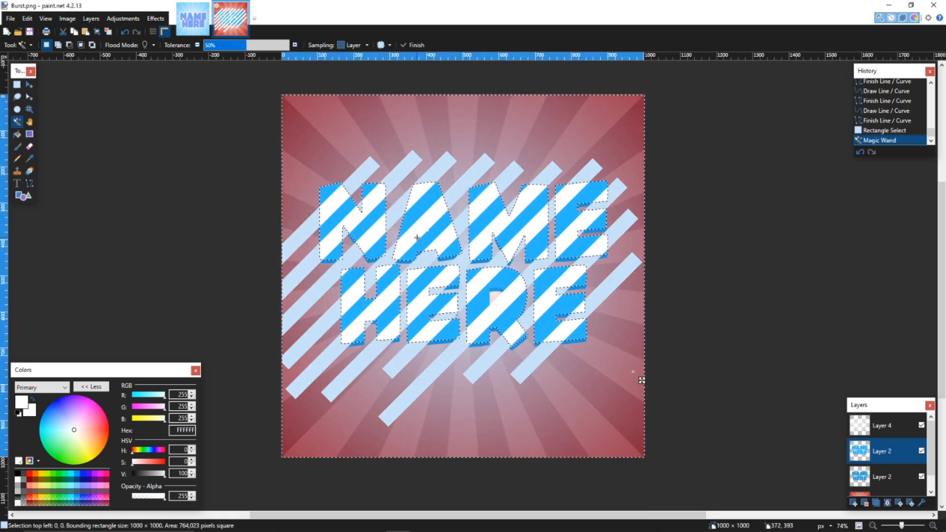
left_click(578, 417, "shift")
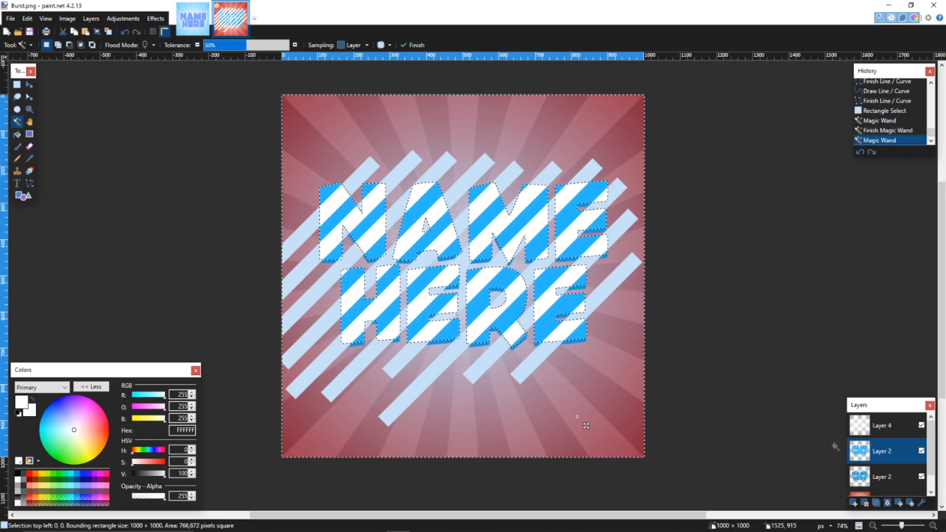
- Erase the selected area from the stripe layer so the stripes cover only the letters, and deselect
left_click(873, 436)
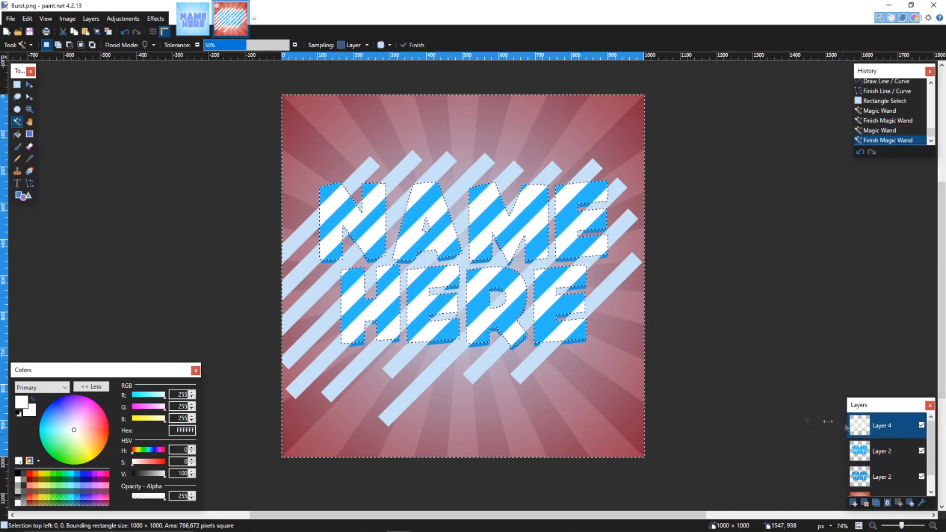
key("Delete")
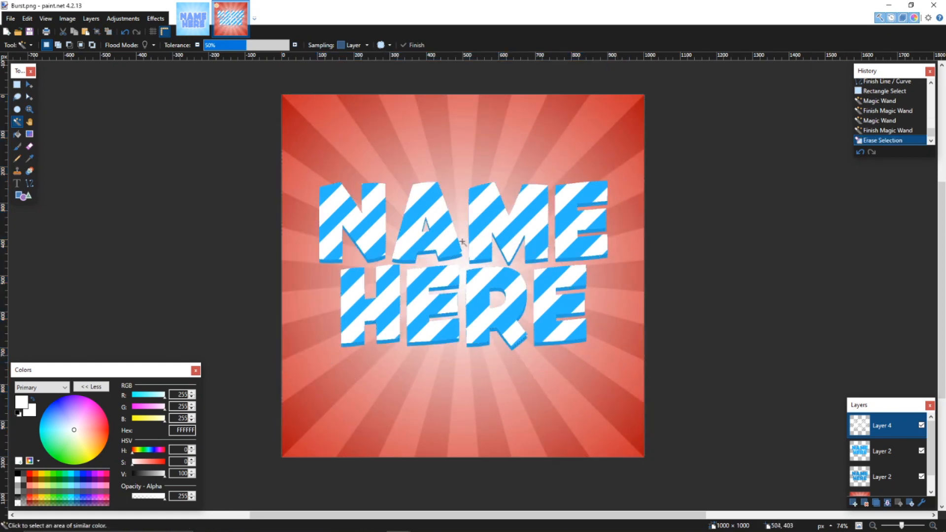
key("s")
left_click(462, 241)
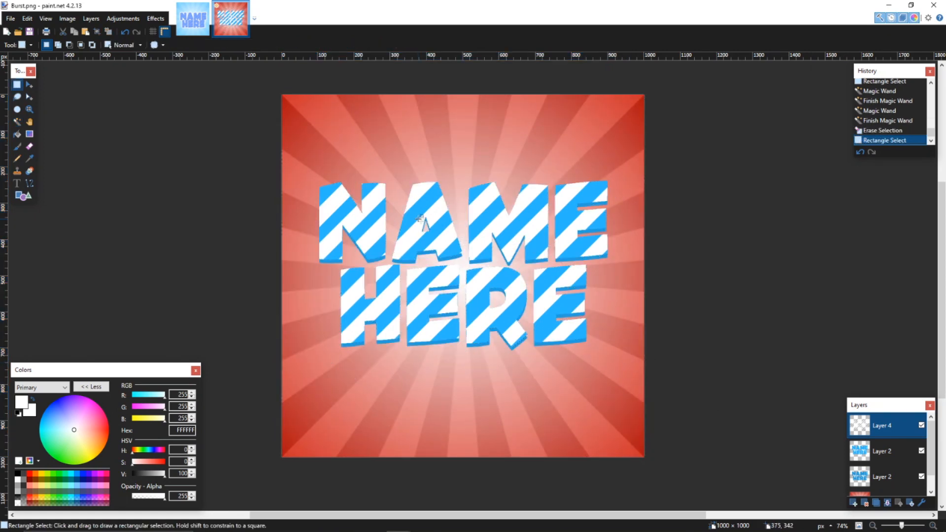
double_click(865, 424)
left_click_drag(451, 210, 698, 211)
left_click(672, 275)
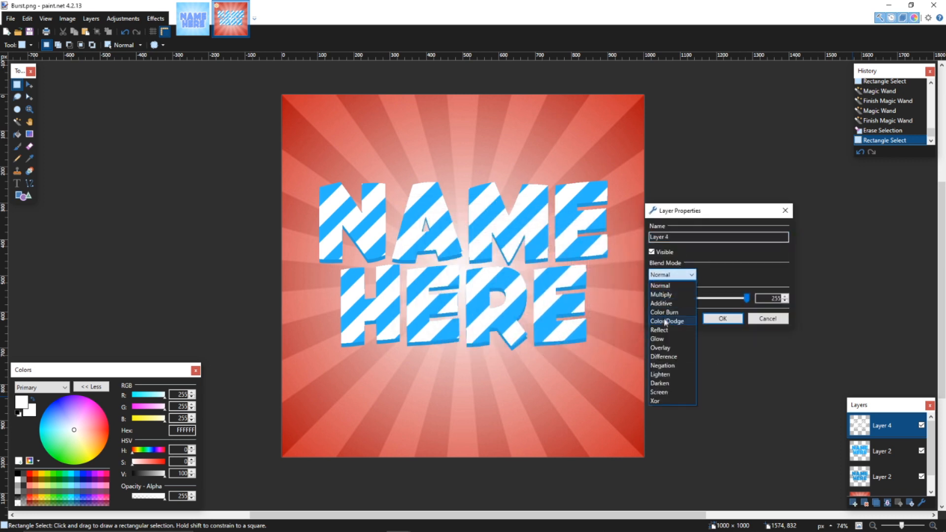
left_click(673, 345)
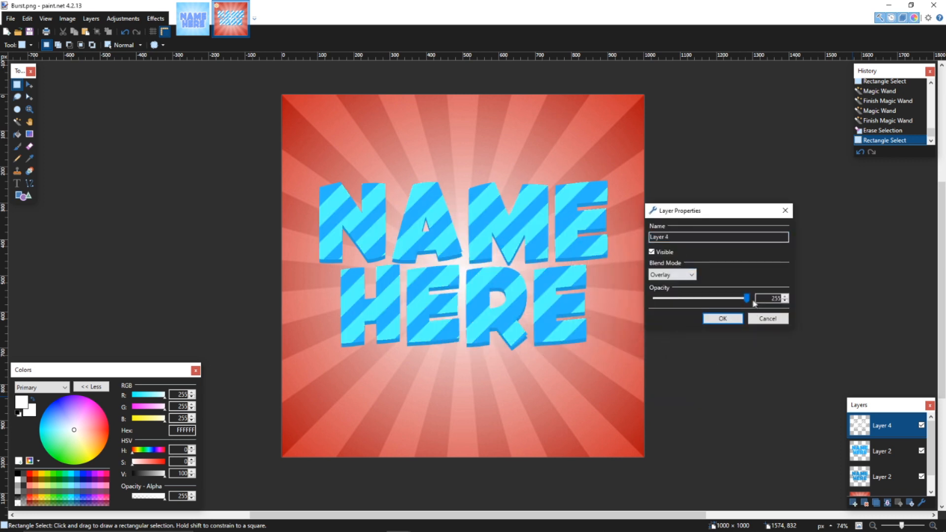
left_click_drag(747, 302, 662, 306)
left_click_drag(667, 306, 650, 313)
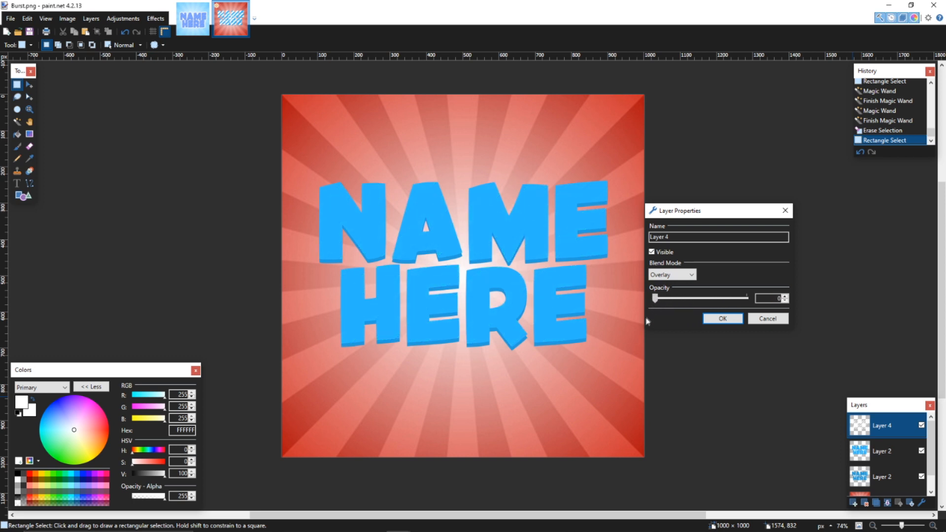
left_click(778, 319)
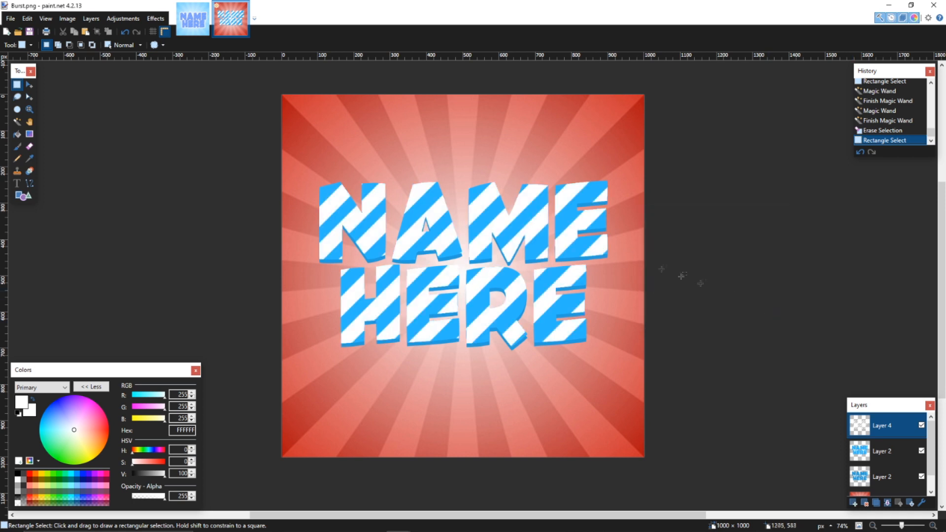
- Recolour the upper text layer with Hue / Saturation, using hue 19, saturation 64 and lightness 20
left_click(887, 450)
left_click(117, 19)
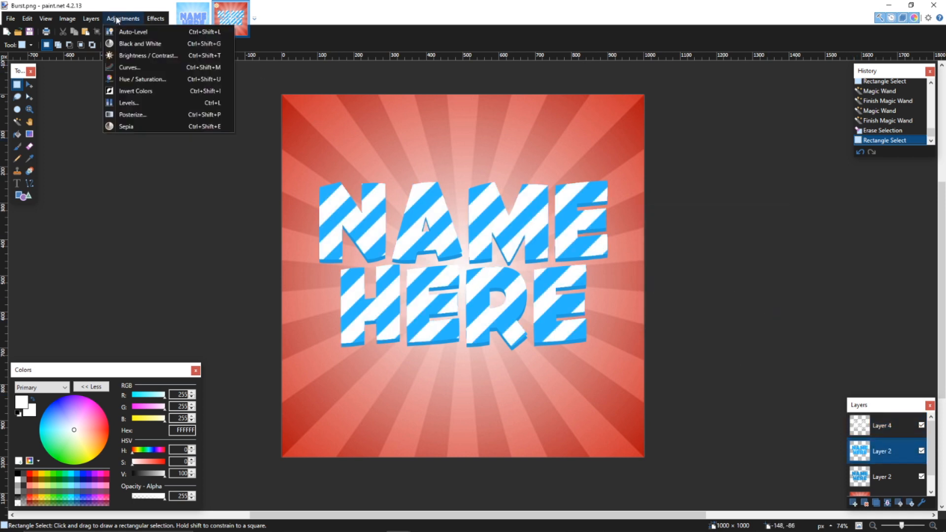
left_click(142, 79)
left_click_drag(453, 213, 634, 215)
left_click(652, 312)
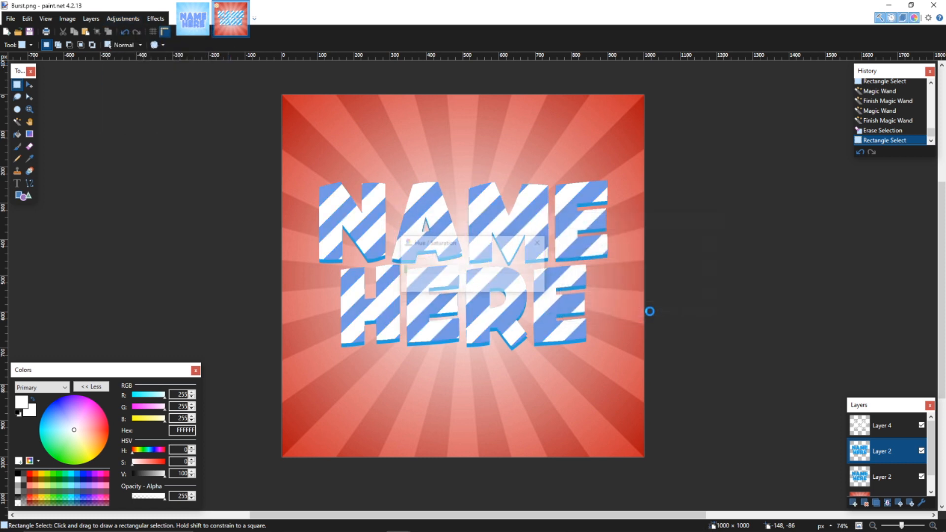
- Apply the same Hue / Saturation adjustment of 19, 64 and 20 to the darker text layer that forms the lower edge
left_click(883, 476)
left_click(123, 18)
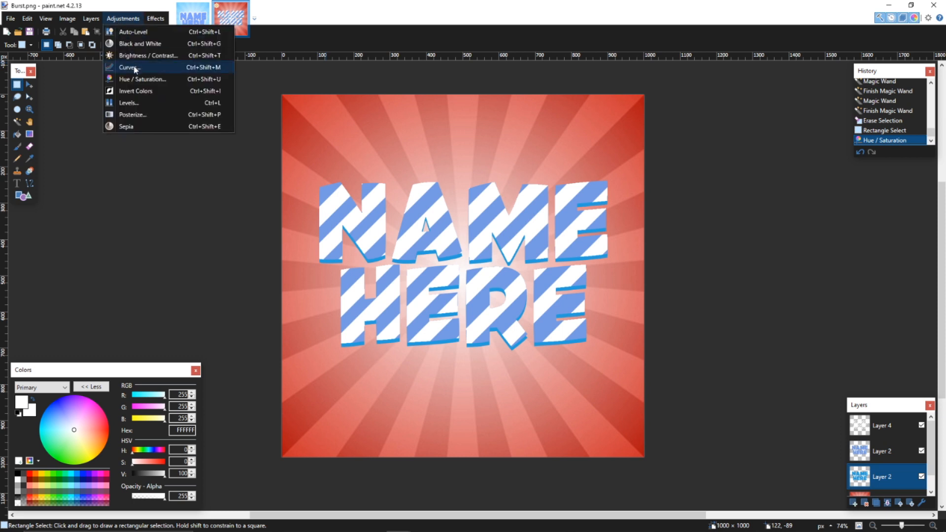
left_click(144, 80)
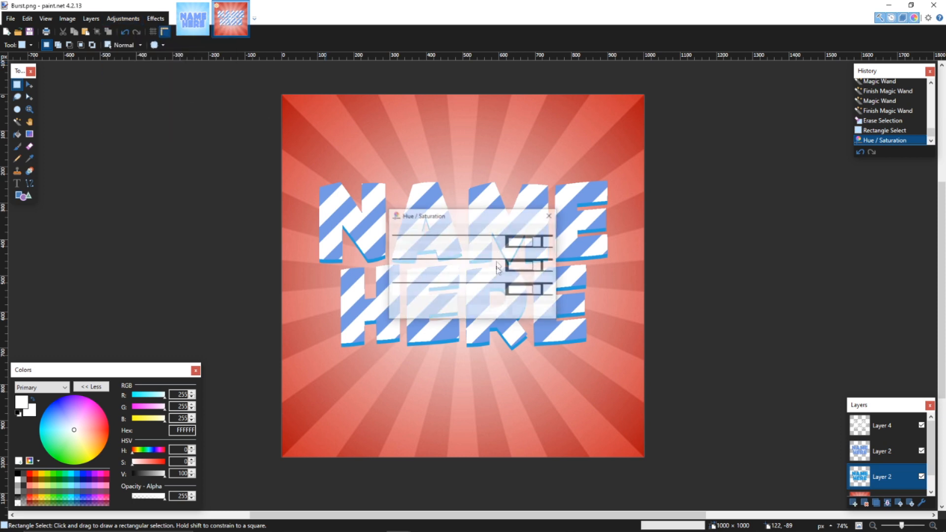
left_click(487, 311)
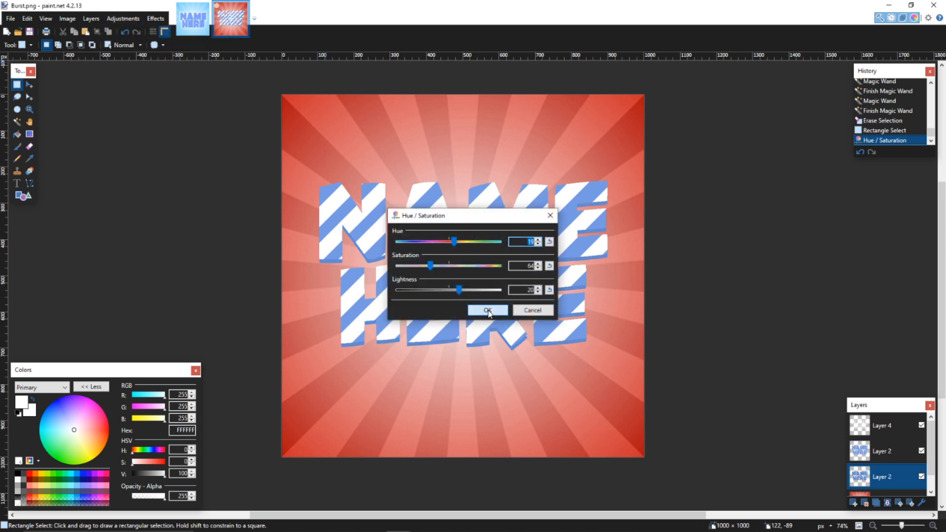
- Set the stripe layer's blend mode to Overlay and its opacity to 23
left_click(874, 426)
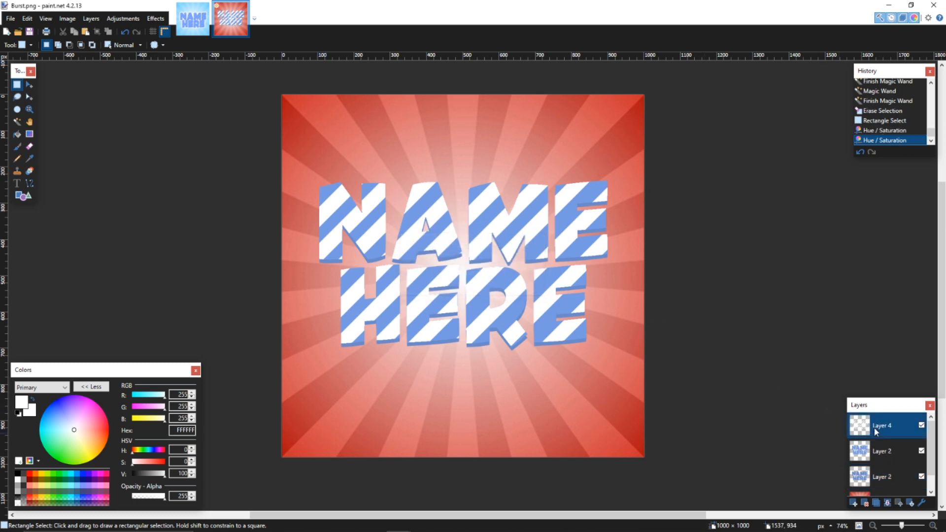
double_click(874, 427)
left_click_drag(417, 206, 642, 207)
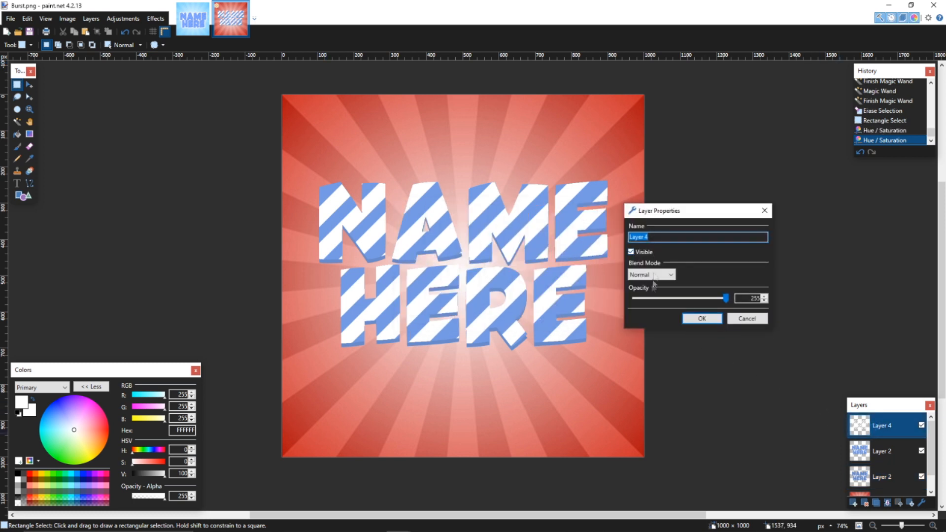
left_click(650, 275)
left_click(648, 348)
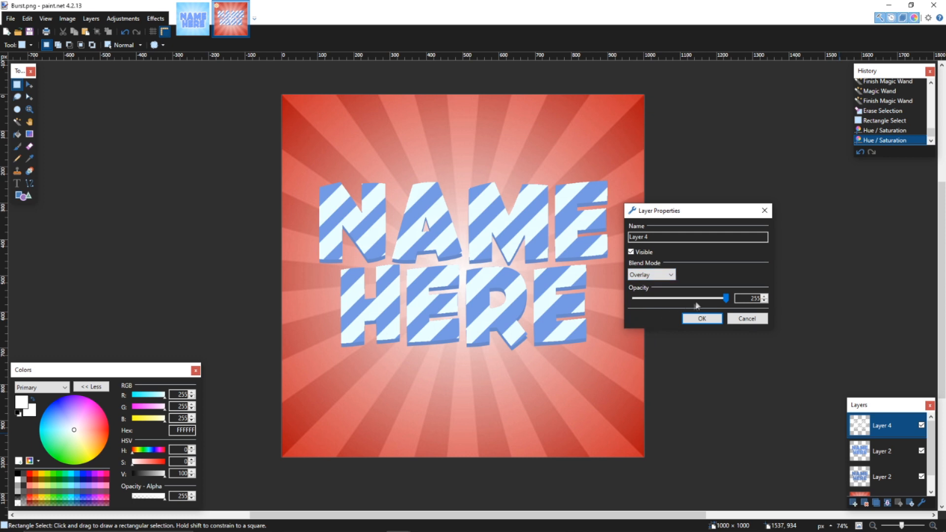
left_click_drag(728, 299, 643, 310)
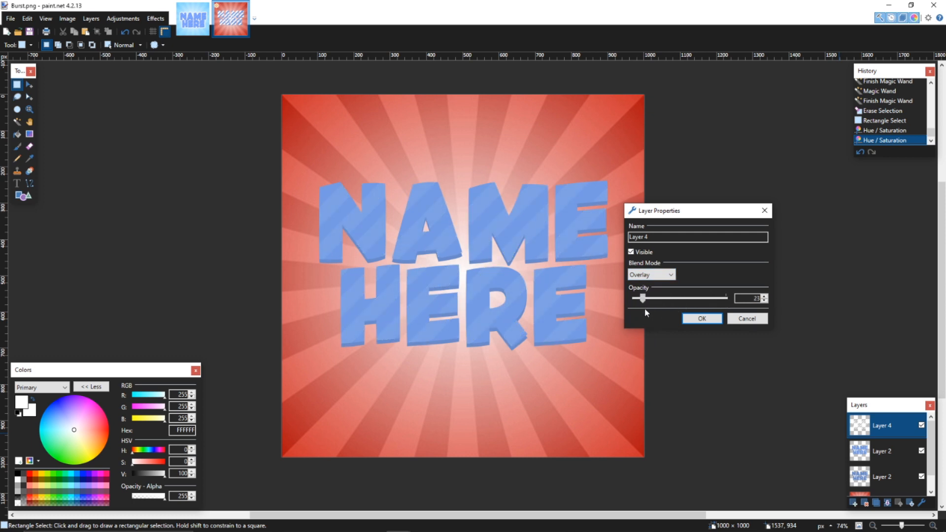
left_click(696, 318)
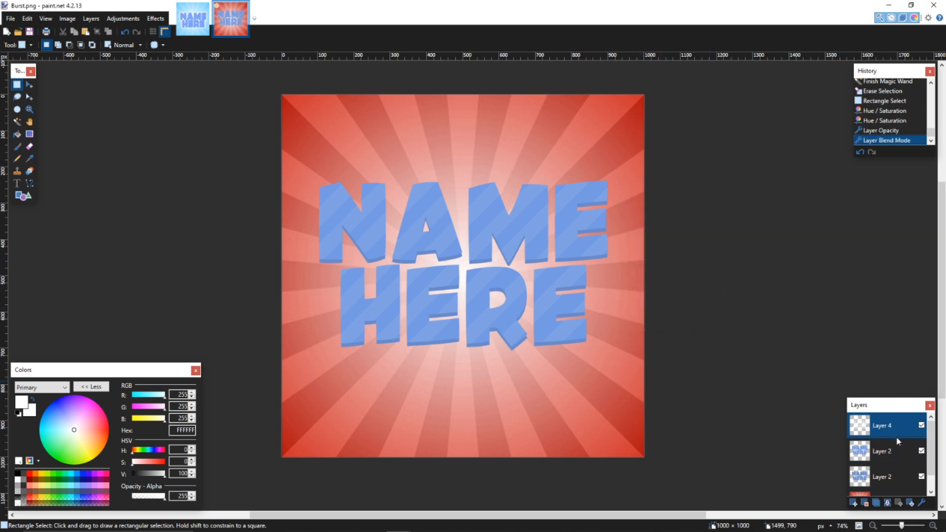
- Recolour the Background burst light blue with Hue / Saturation, using hue -157, saturation 139 and lightness 51
scroll(886, 470, "down", 1)
left_click(890, 485)
left_click(904, 487)
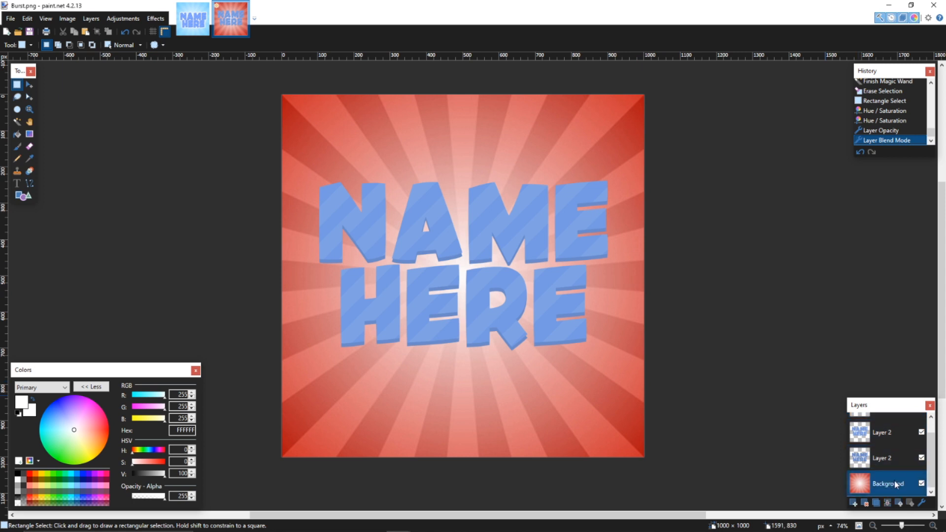
left_click(133, 18)
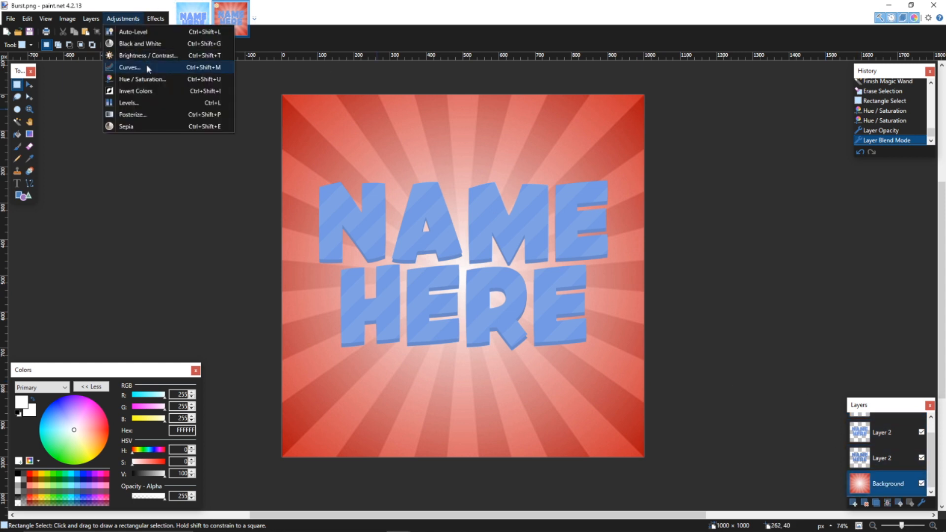
left_click(147, 79)
left_click_drag(473, 215, 720, 219)
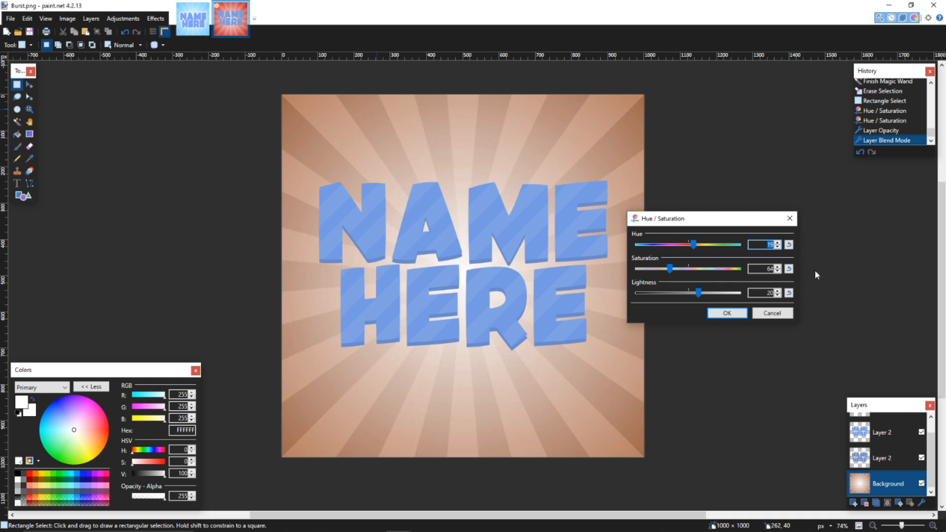
left_click(789, 244)
left_click(788, 269)
left_click(788, 293)
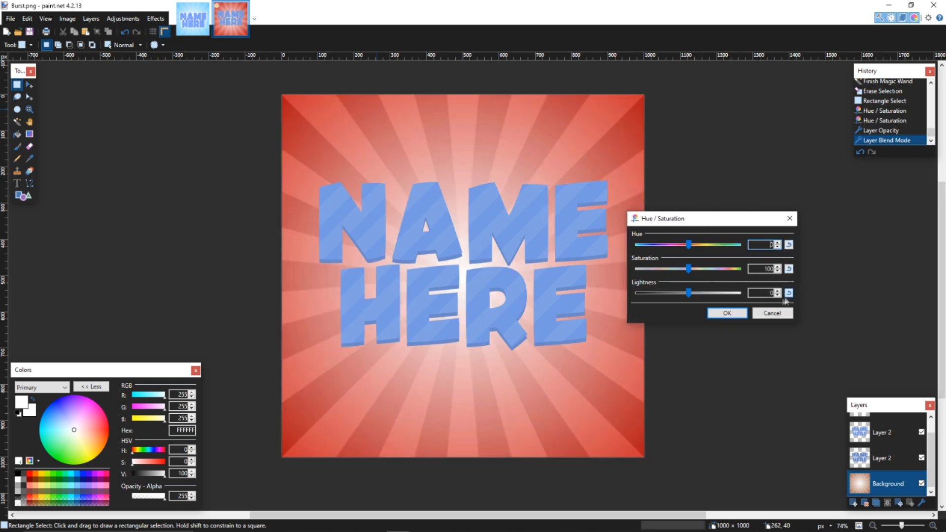
left_click_drag(688, 244, 643, 245)
left_click_drag(689, 269, 708, 269)
left_click_drag(689, 292, 715, 293)
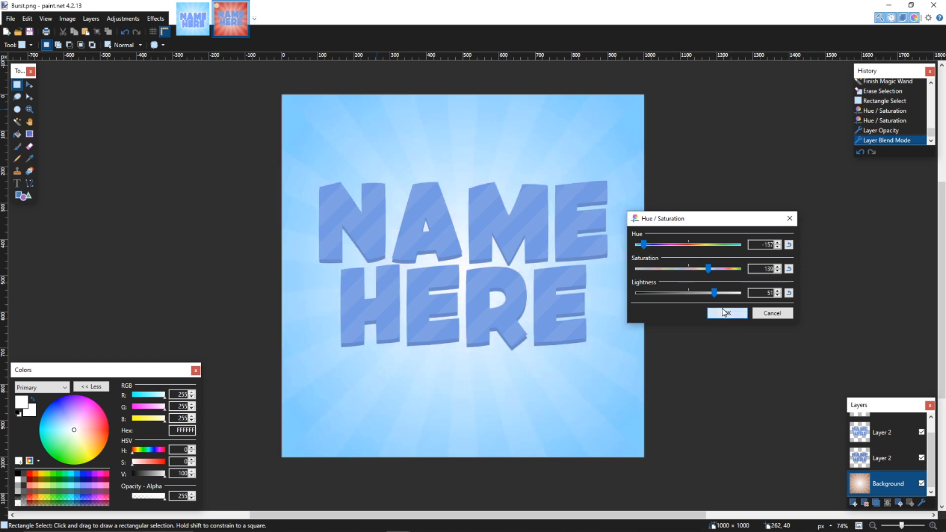
left_click(724, 313)
- Merge the stripe layer and both text layers into a single lettering layer above the background
key("ctrl+shift+n")
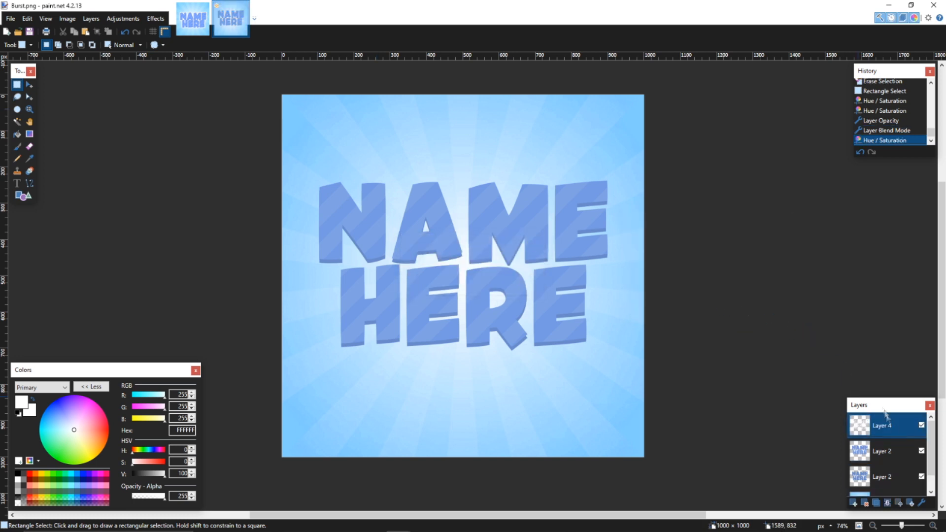
left_click(888, 503)
left_click(888, 503)
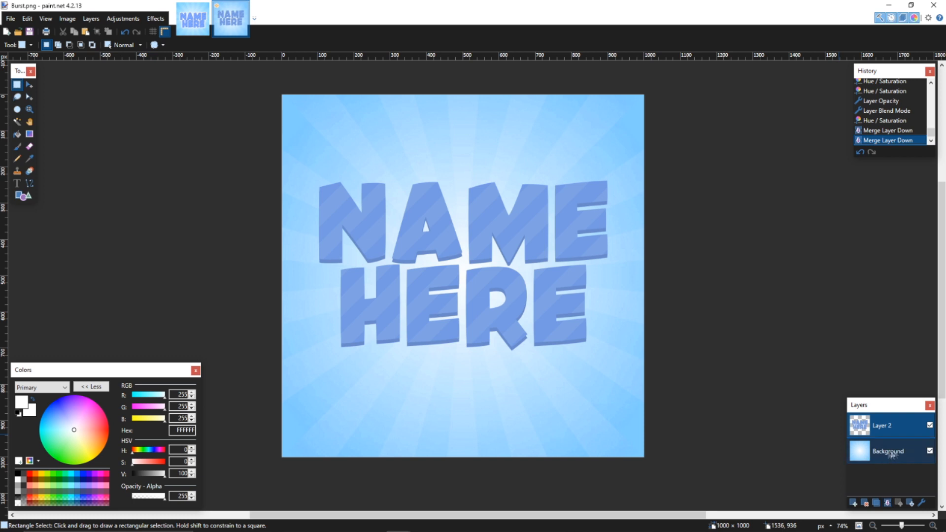
- Duplicate the merged lettering layer and place the copy directly beneath the original
left_click(878, 503)
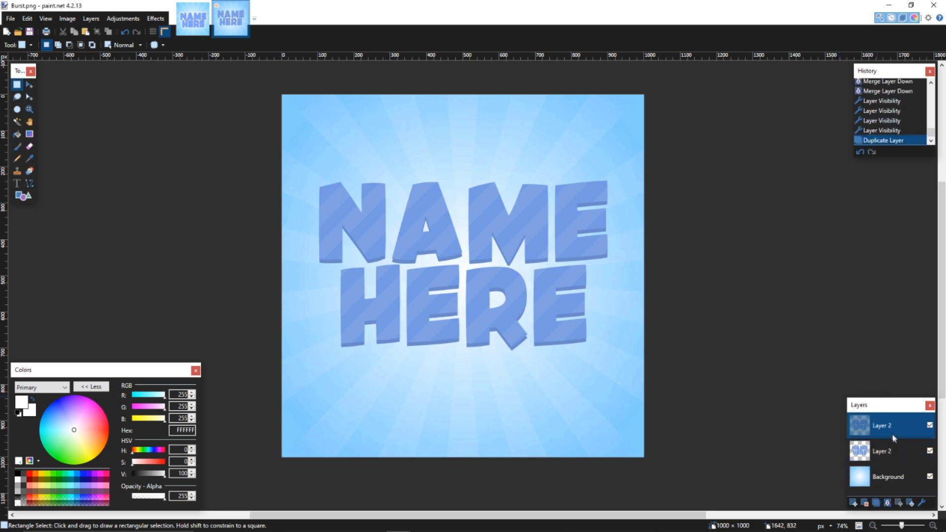
left_click(878, 448)
left_click_drag(879, 428, 878, 450)
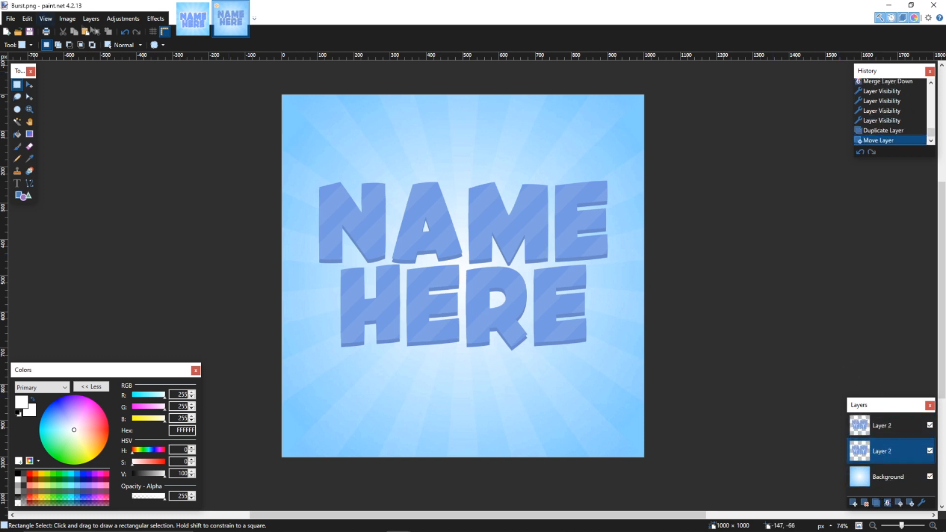
- Turn the lower lettering copy white with Hue / Saturation, using a lightness of 100
left_click(123, 18)
left_click(160, 78)
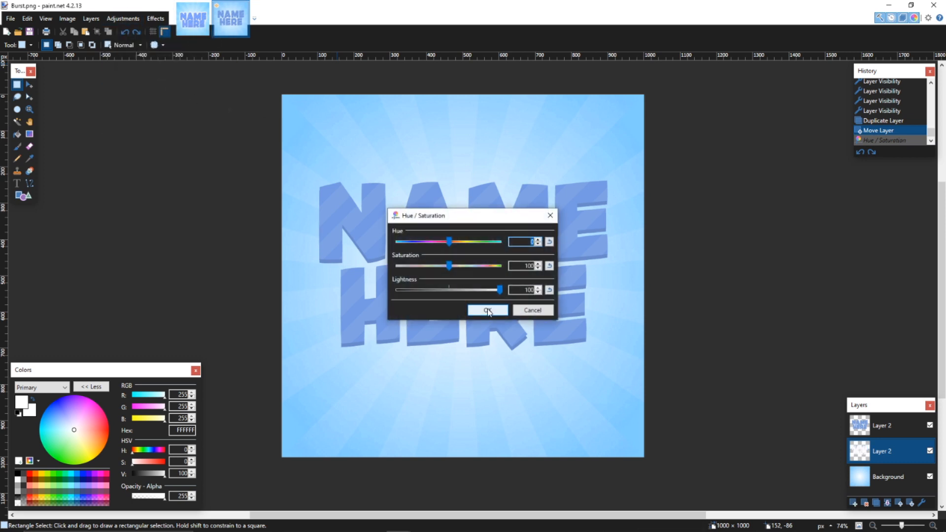
left_click(488, 310)
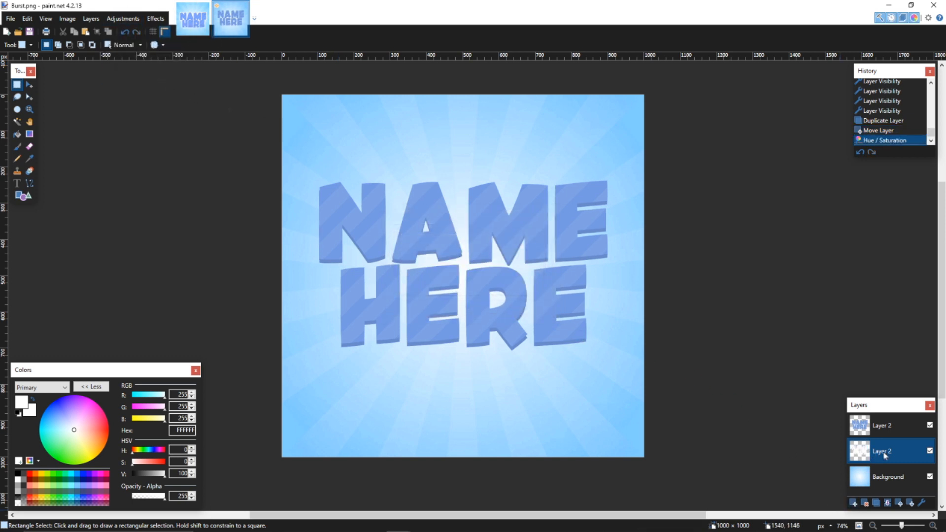
- Apply a Gaussian Blur to the white lettering copy to make a soft glow behind the letters
left_click(156, 19)
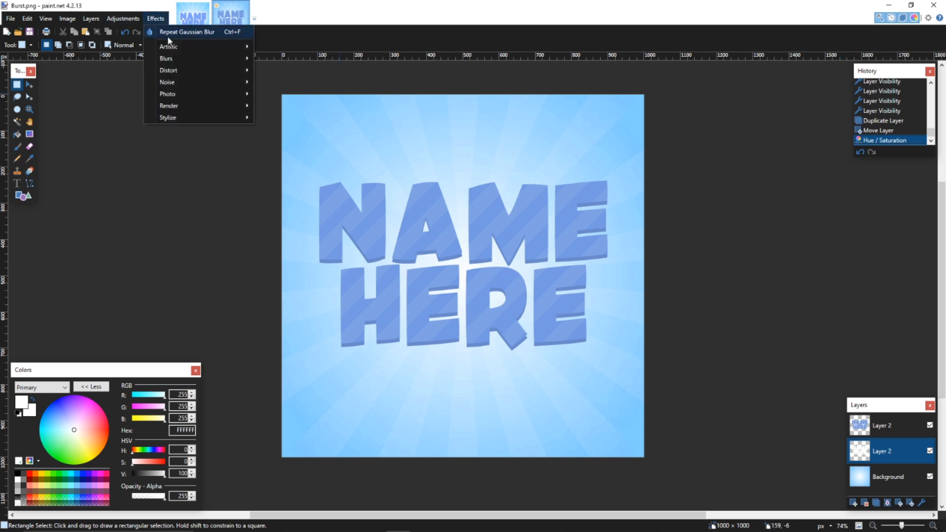
mouse_move(170, 59)
left_click(289, 70)
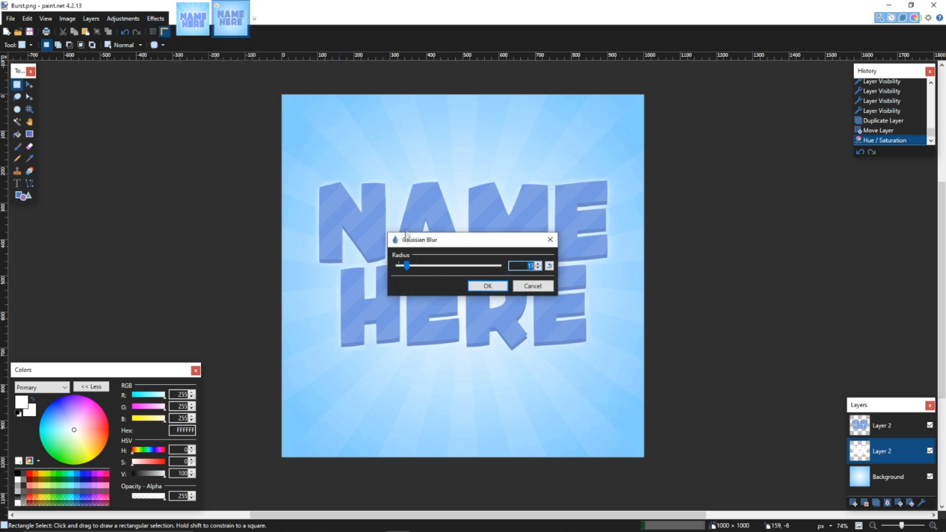
left_click_drag(401, 238, 664, 246)
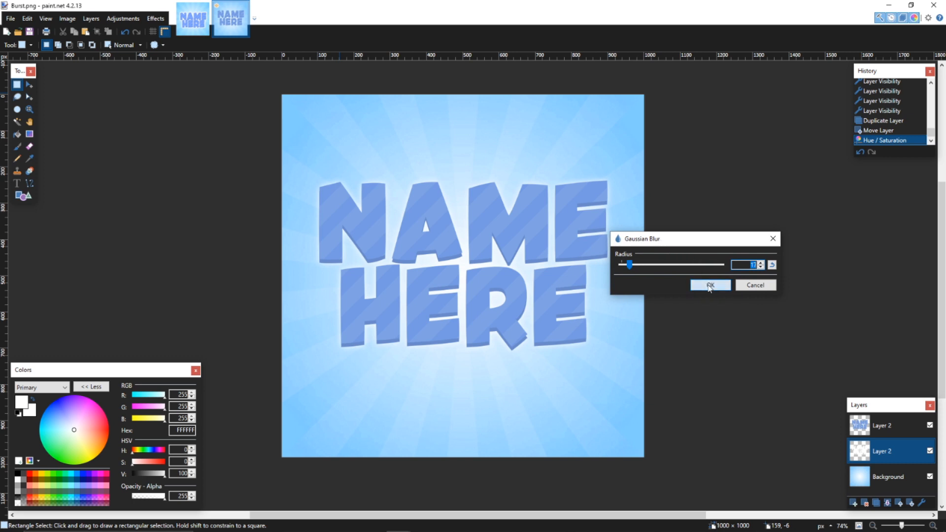
left_click(710, 286)
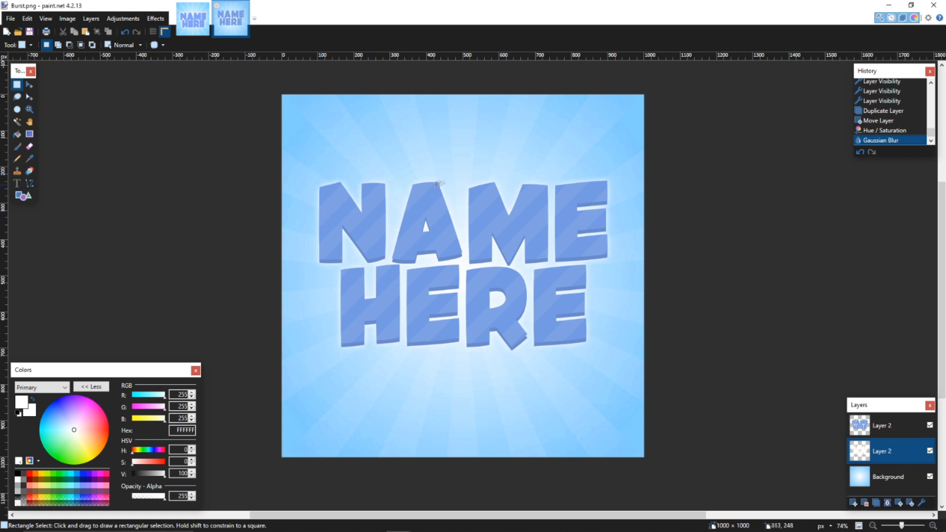
- Duplicate the blurred white layer seven times to strengthen the glow
left_click(876, 503)
left_click(876, 503)
left_click(876, 503)
left_click(875, 502)
left_click(876, 503)
left_click(876, 503)
left_click(876, 503)
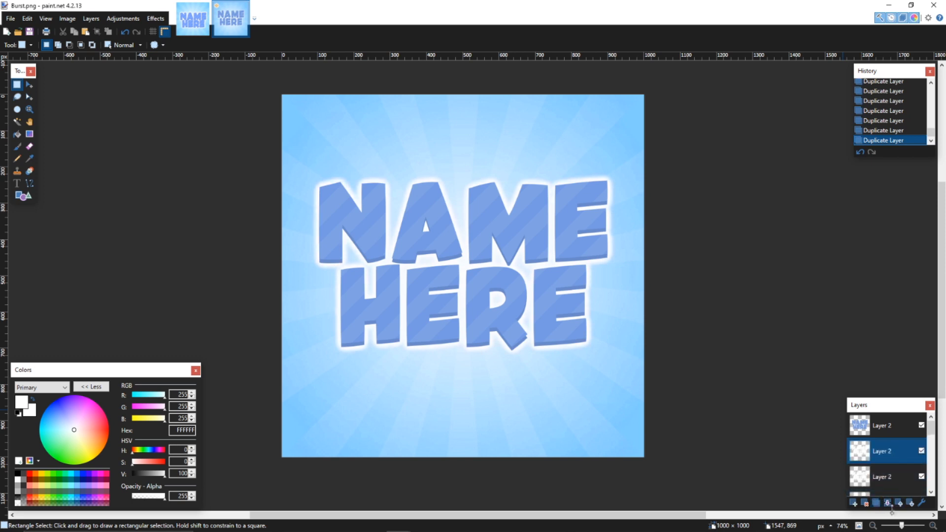
- Merge the stacked white glow copies into one layer between the lettering and the background
left_click(889, 503)
left_click(889, 503)
left_click(890, 504)
left_click(890, 504)
left_click(890, 504)
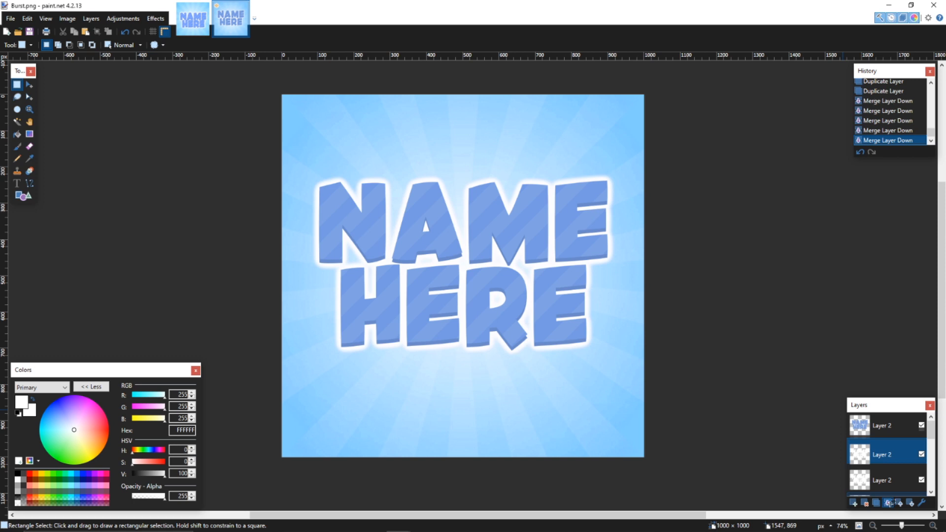
left_click(890, 504)
left_click(890, 504)
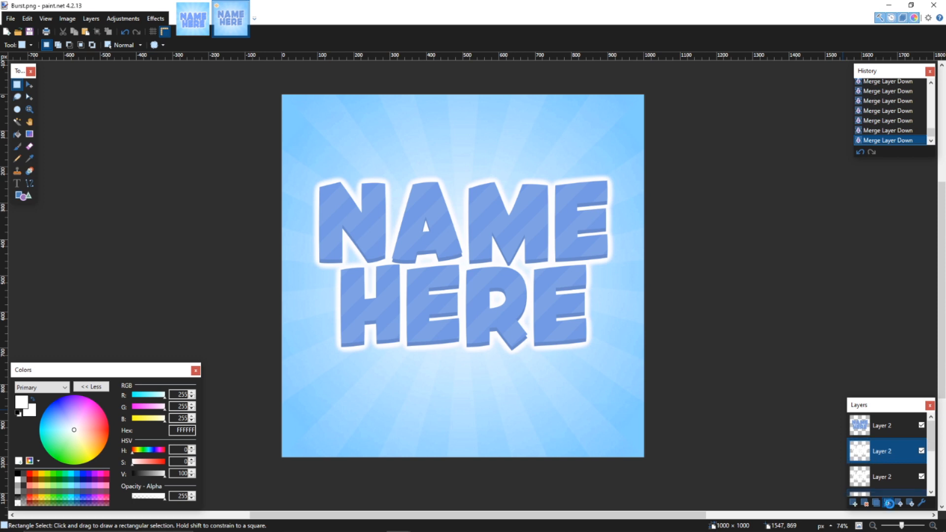
left_click(890, 504)
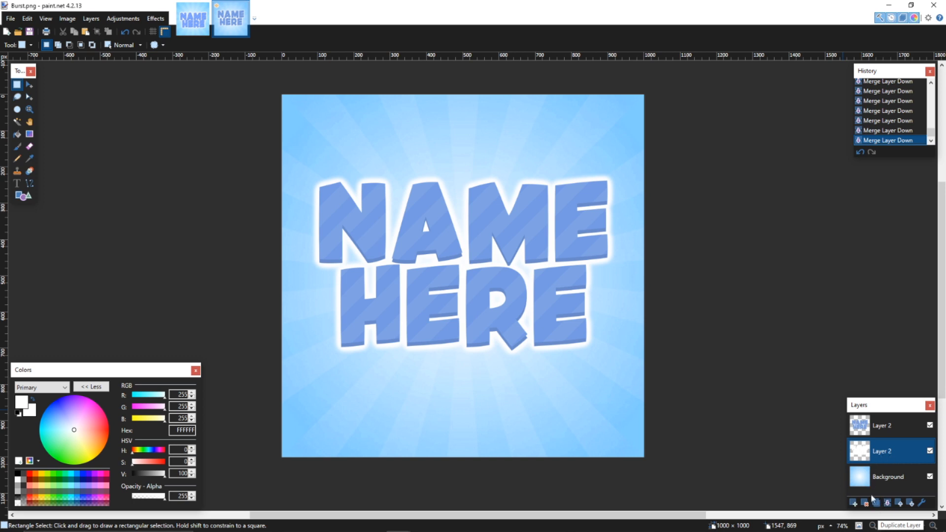
- Duplicate the merged white glow layer twice more and merge the copies into a single solid outline layer
left_click(876, 503)
left_click(876, 504)
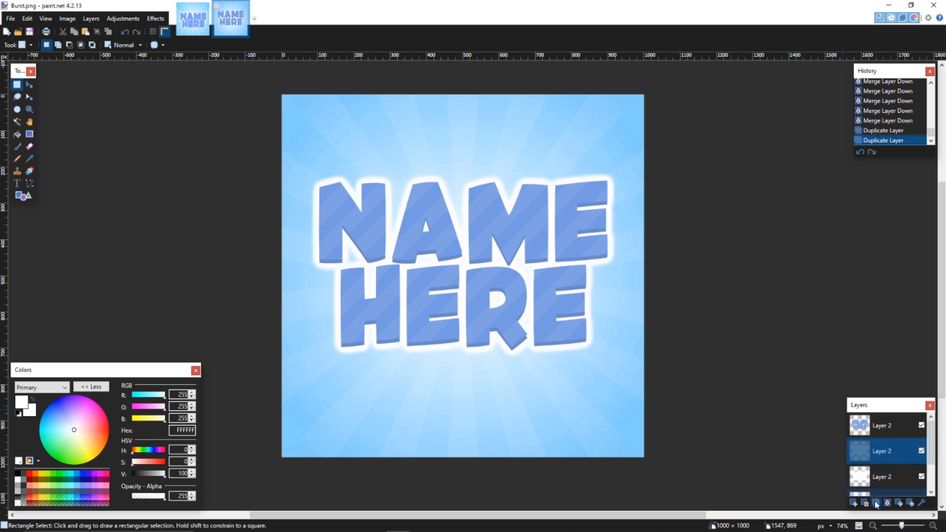
left_click(865, 503)
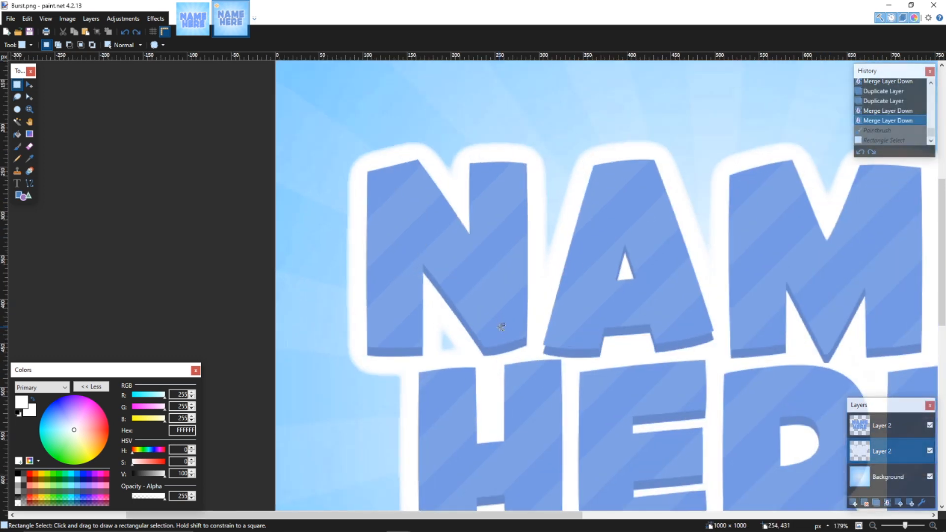
- Fill the blue gap left inside the N on the outline layer with white using the Paintbrush
key("b")
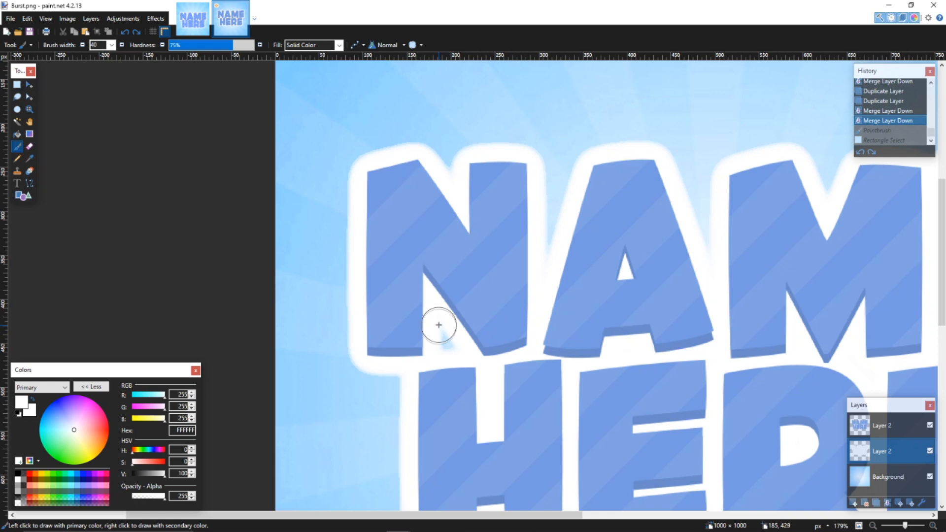
key("ctrl+y")
key("ctrl+y")
scroll(472, 363, "down", 1)
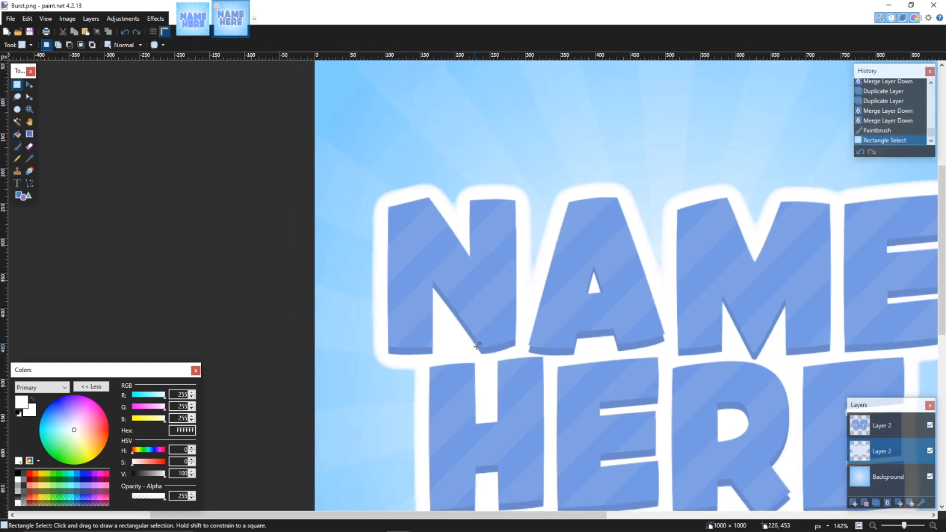
scroll(477, 350, "down", 1)
scroll(477, 346, "down", 4)
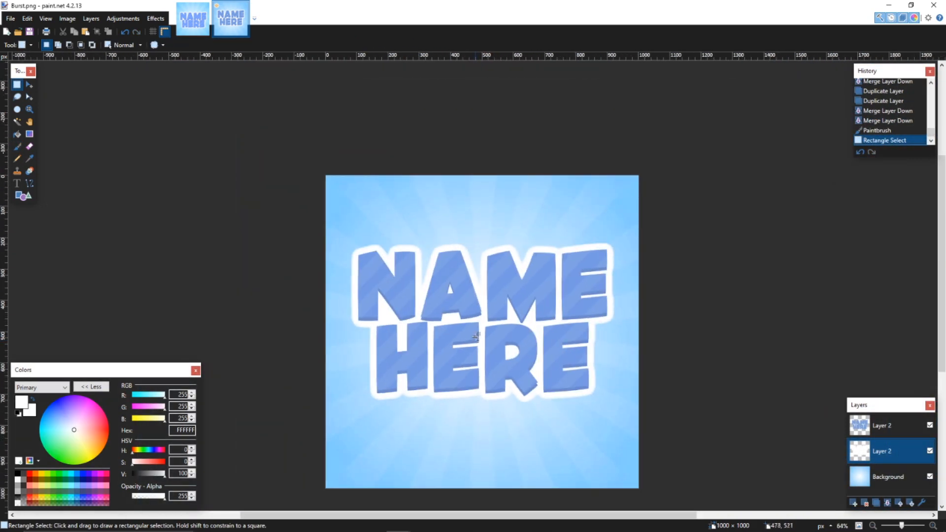
scroll(495, 343, "up", 1)
left_click(538, 367)
left_click(538, 367)
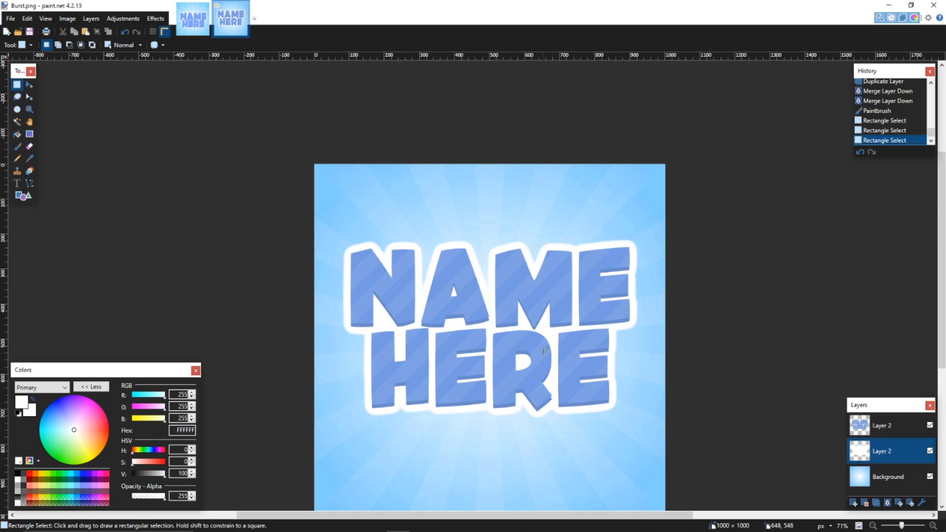
- Sample the dark blue 6B8BC9 from the A's lower edge on the top lettering layer as the Paintbrush colour
scroll(520, 345, "up", 10)
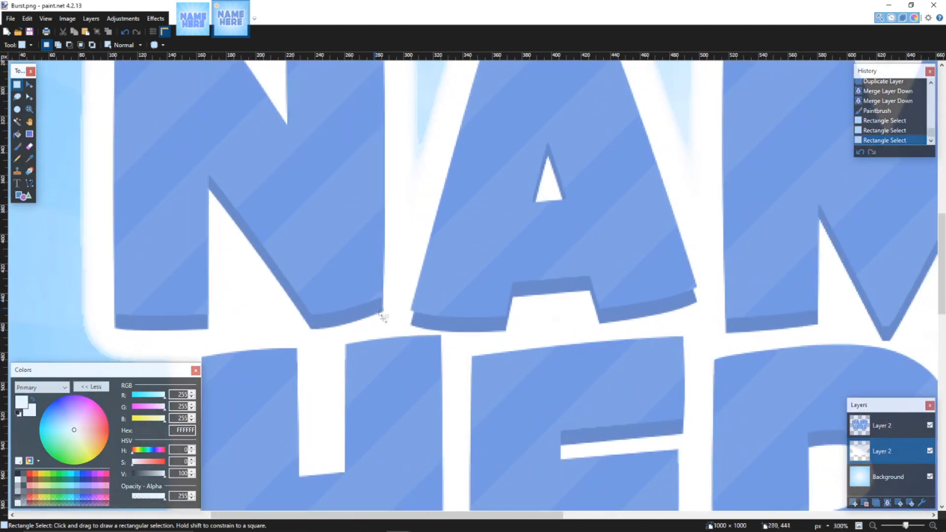
scroll(426, 332, "up", 1)
key("k")
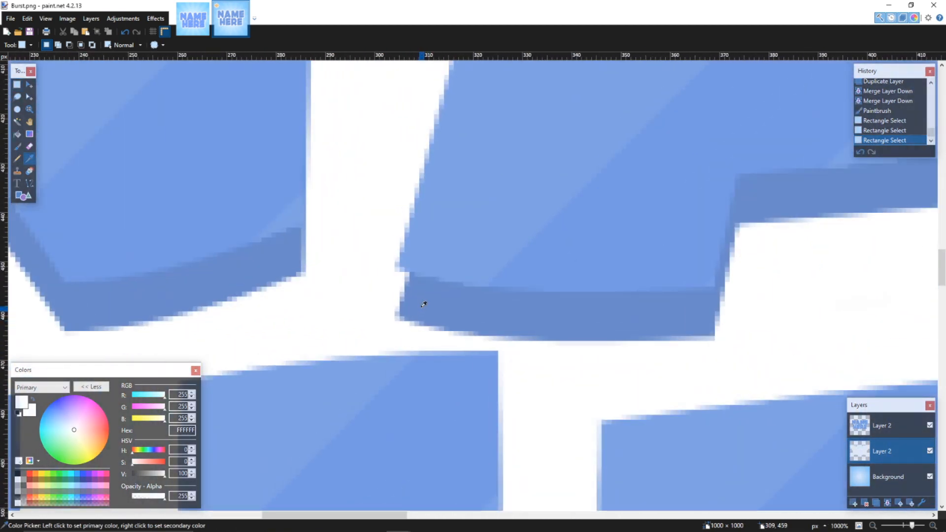
left_click(882, 426)
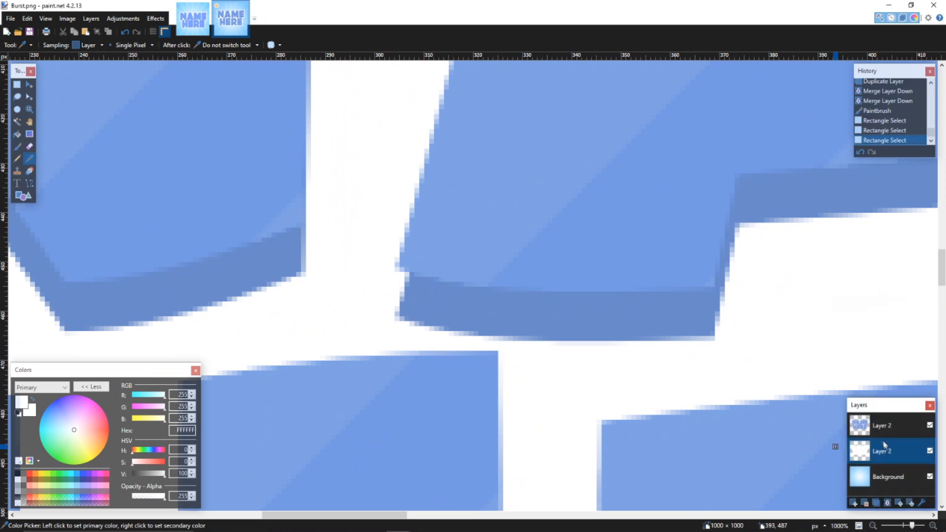
left_click(442, 296)
key("b")
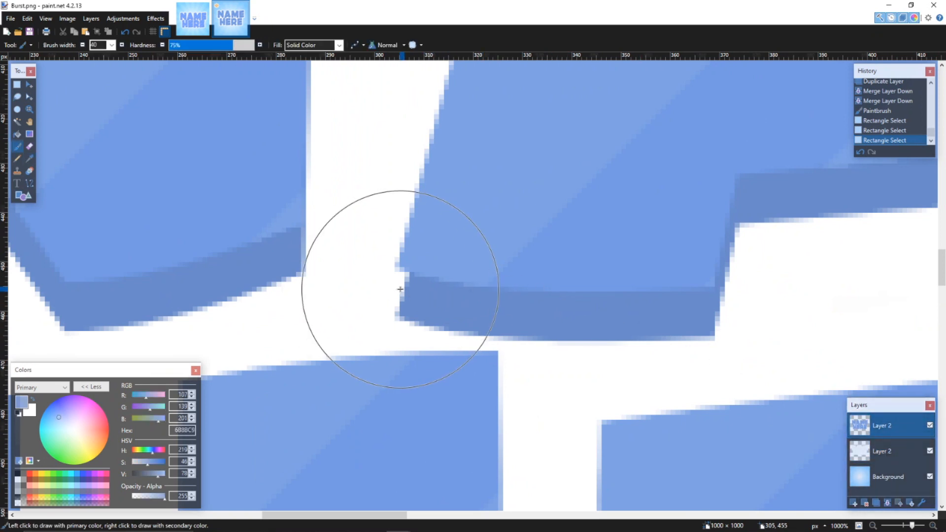
- Fill the notch at the corner of the R's leg with dark blue 6B8BC9, using a brush width of 2
scroll(401, 296, "up", 1)
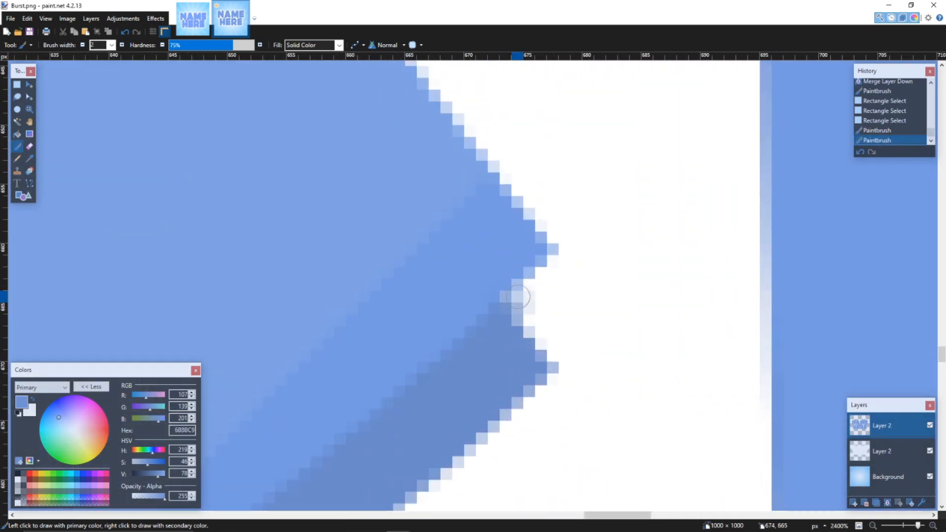
mouse_move(517, 297)
left_mouse_down()
mouse_move(546, 271)
mouse_move(581, 310)
mouse_move(568, 342)
mouse_move(546, 356)
mouse_move(551, 321)
mouse_move(555, 337)
mouse_move(537, 305)
left_mouse_up()
scroll(515, 290, "down", 3)
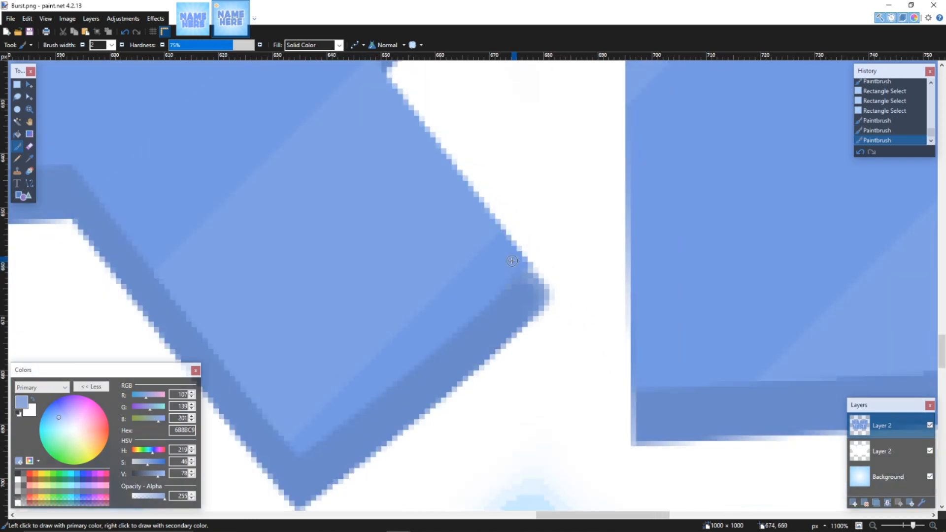
scroll(513, 261, "down", 12)
- Merge the lettering and white outline layers down into the Background layer
key("s")
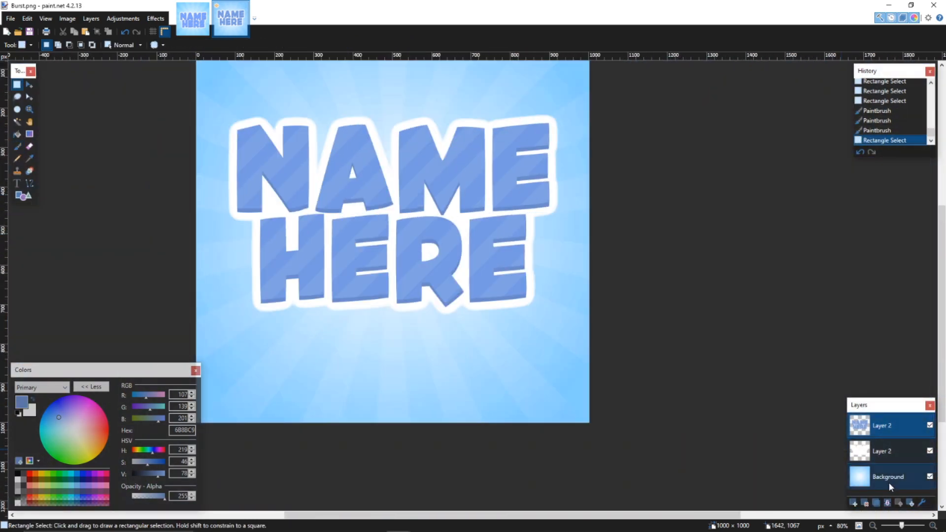
left_click(888, 503)
left_click(887, 503)
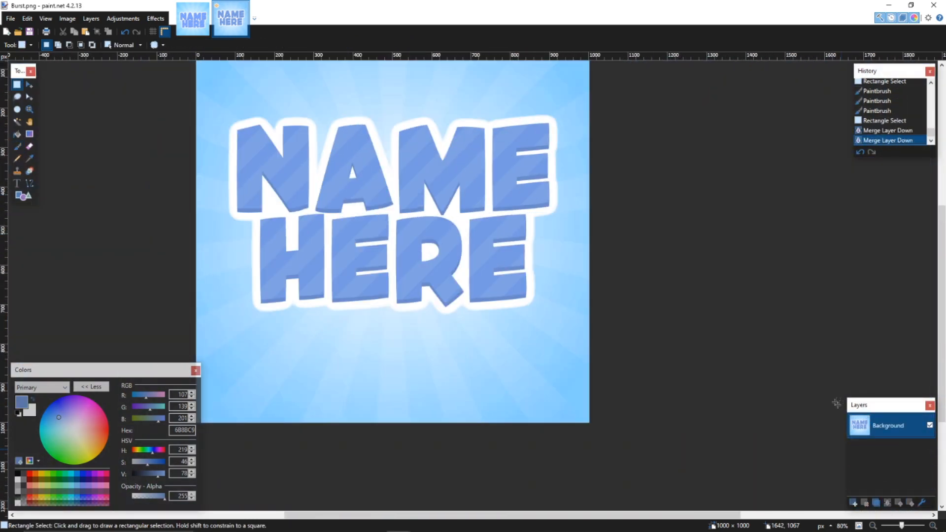
scroll(316, 163, "up", 2)
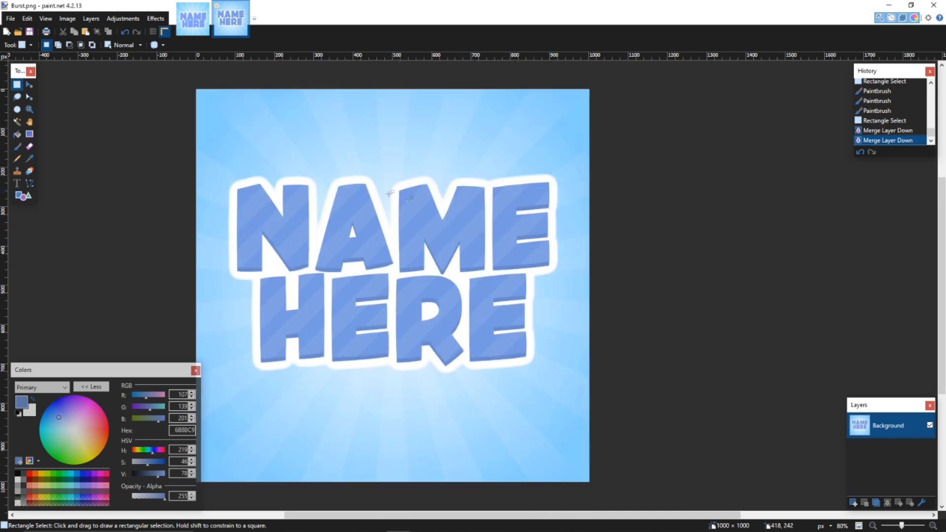
left_click(662, 364)
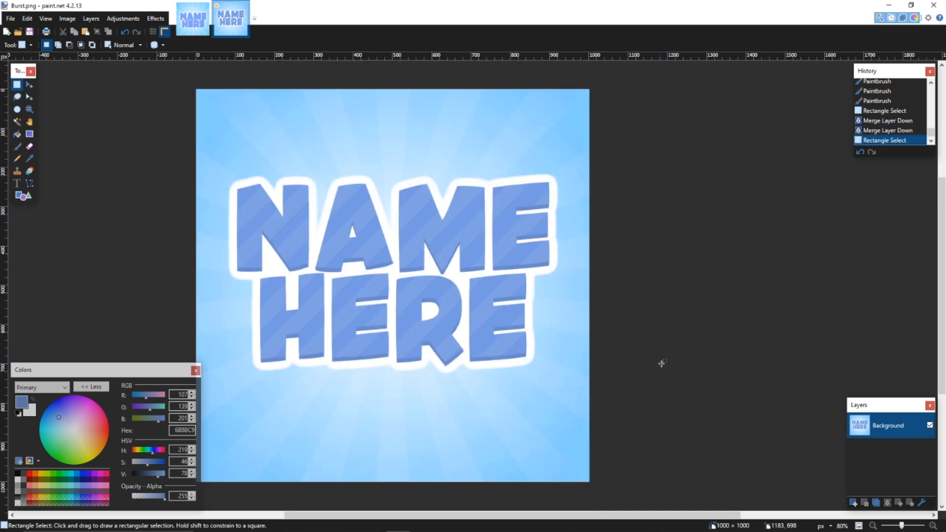